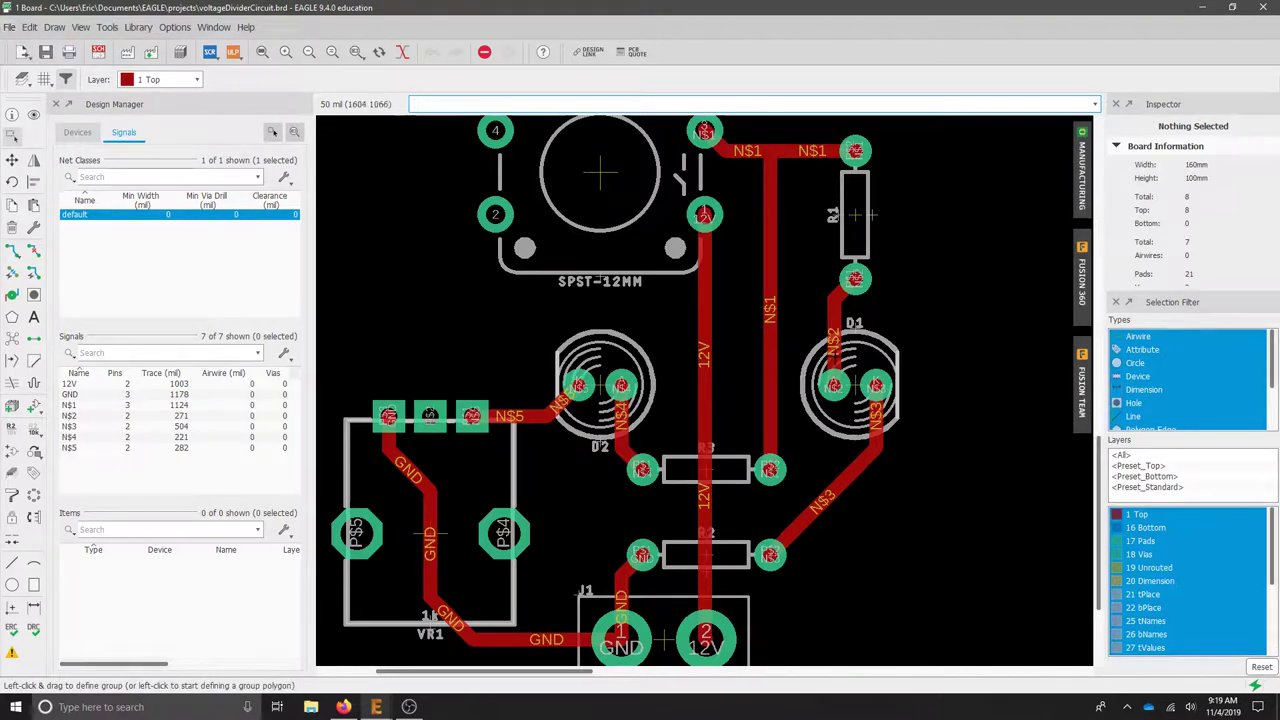
Step: Look over EAGLE's manufacturing export list, then minimize the board editor to reveal Carbide Copper
scroll(624, 530, down, 3)
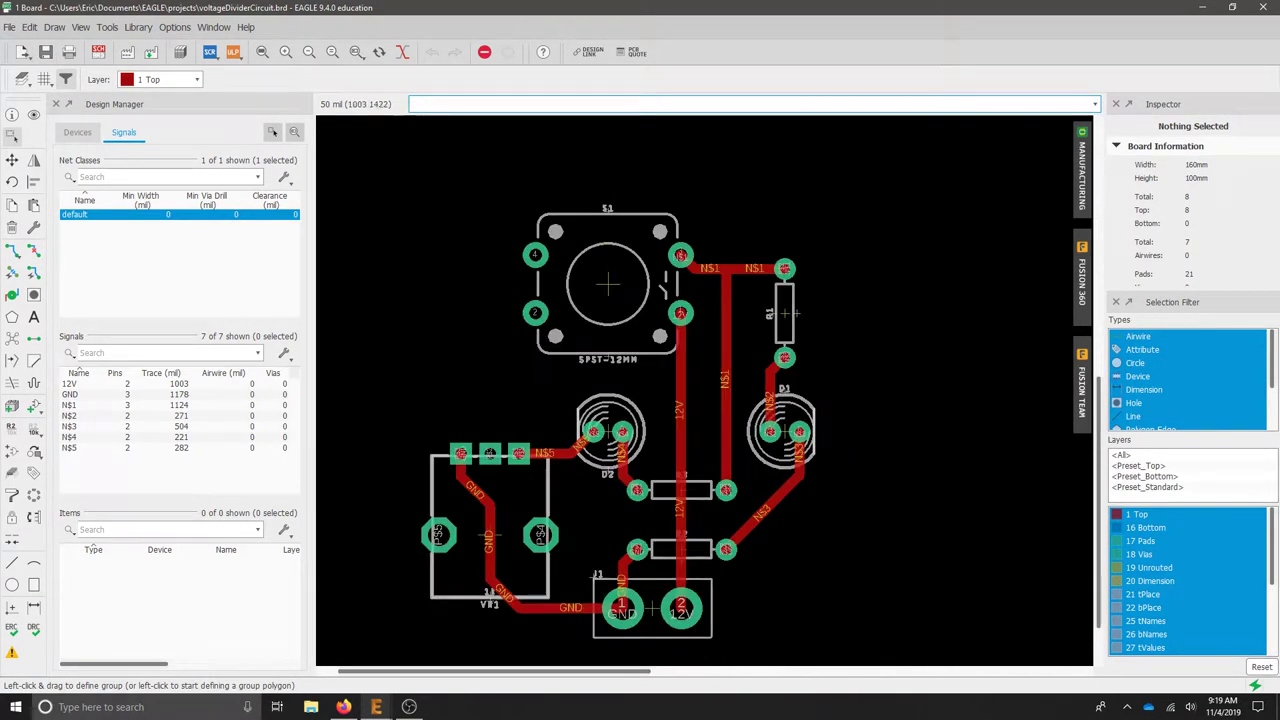
click(9, 27)
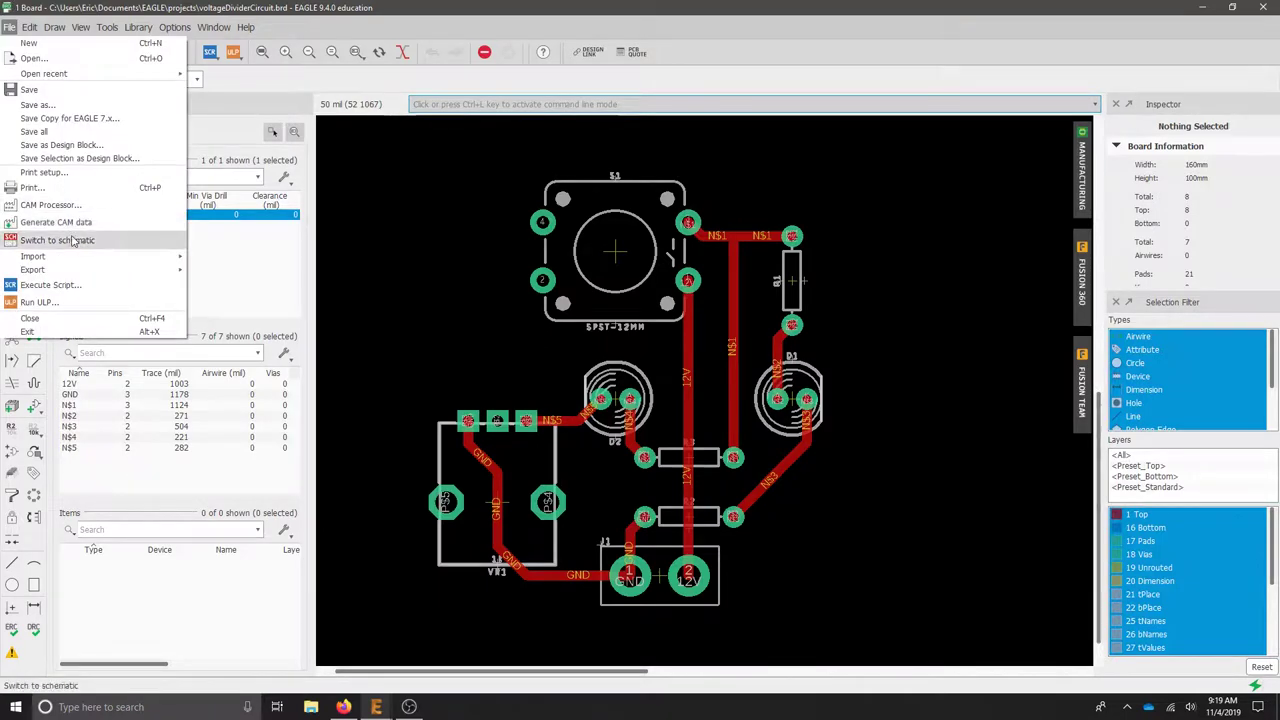
click(70, 222)
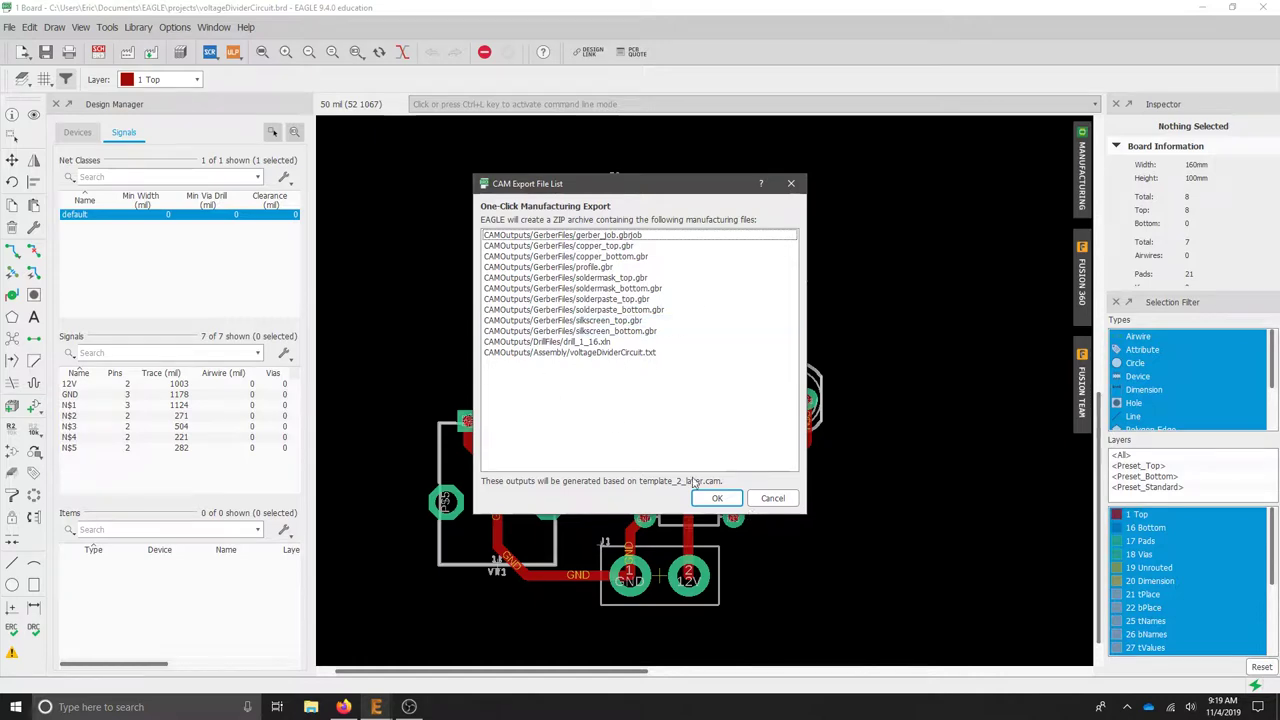
click(752, 498)
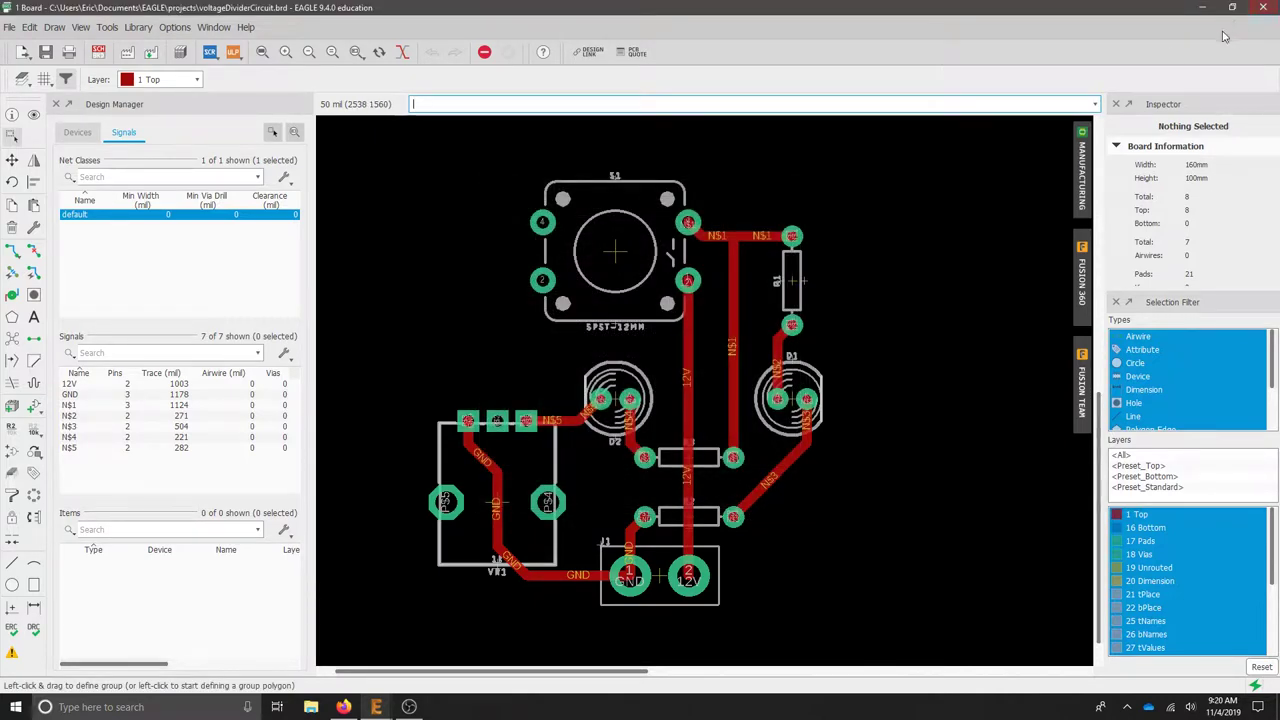
click(1202, 7)
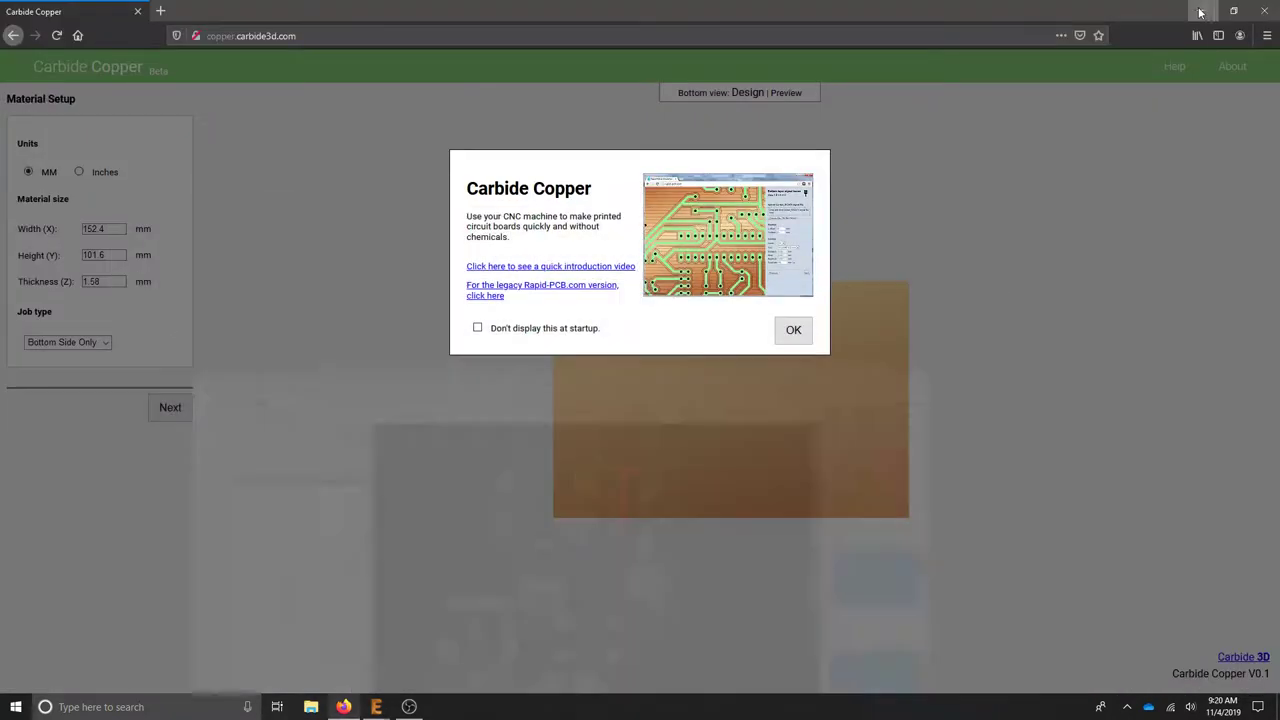
Step: Copy CAMOutputs from the voltageDividerCircuit_2019-10-14 zip onto the Desktop
click(311, 707)
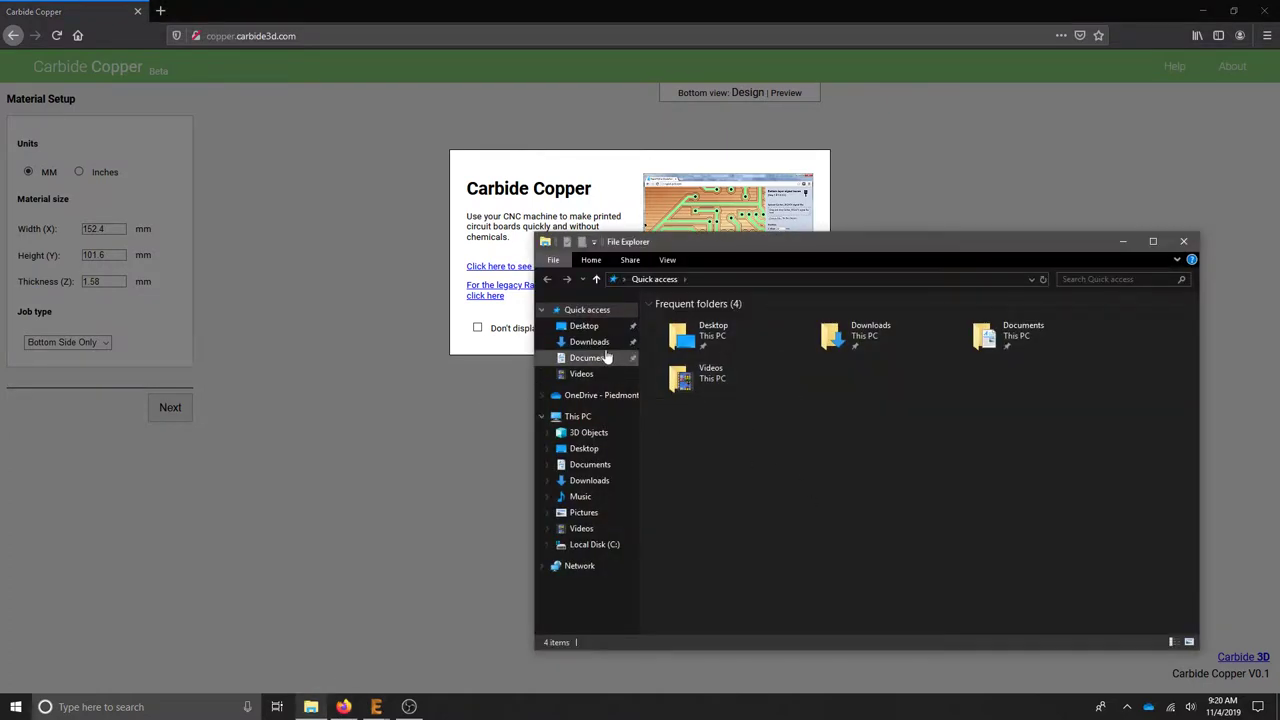
click(585, 326)
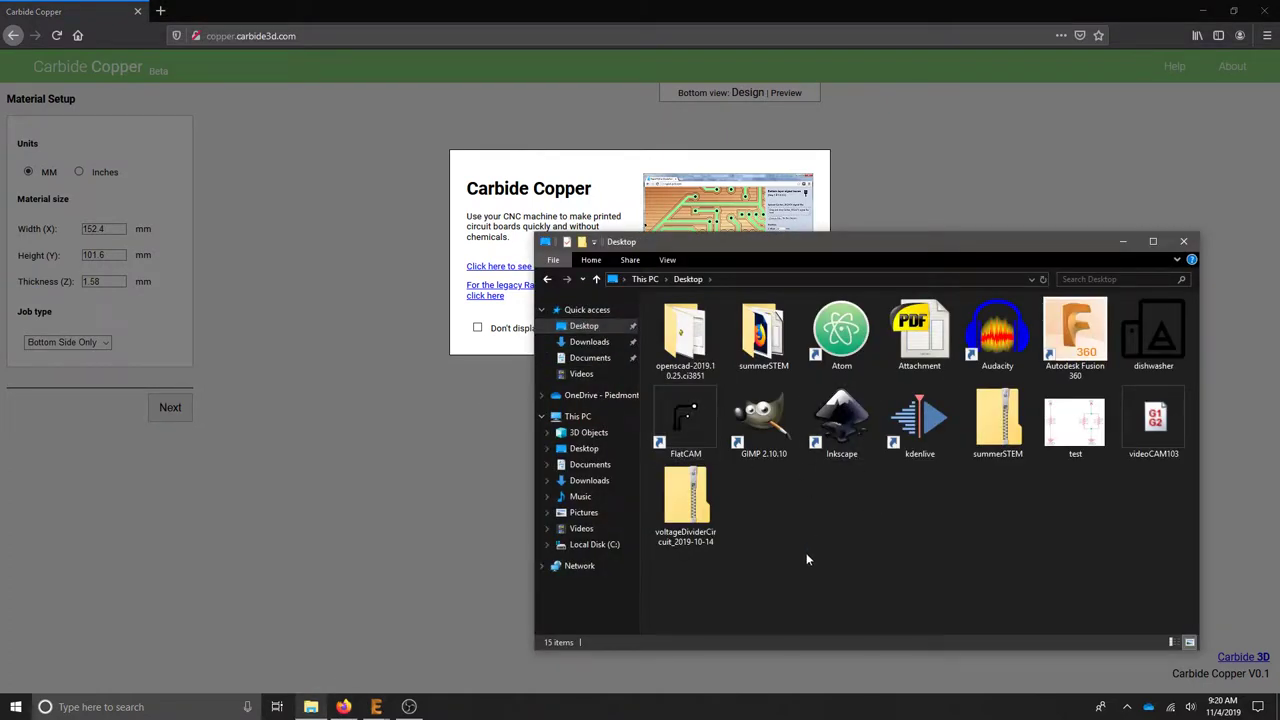
double_click(705, 542)
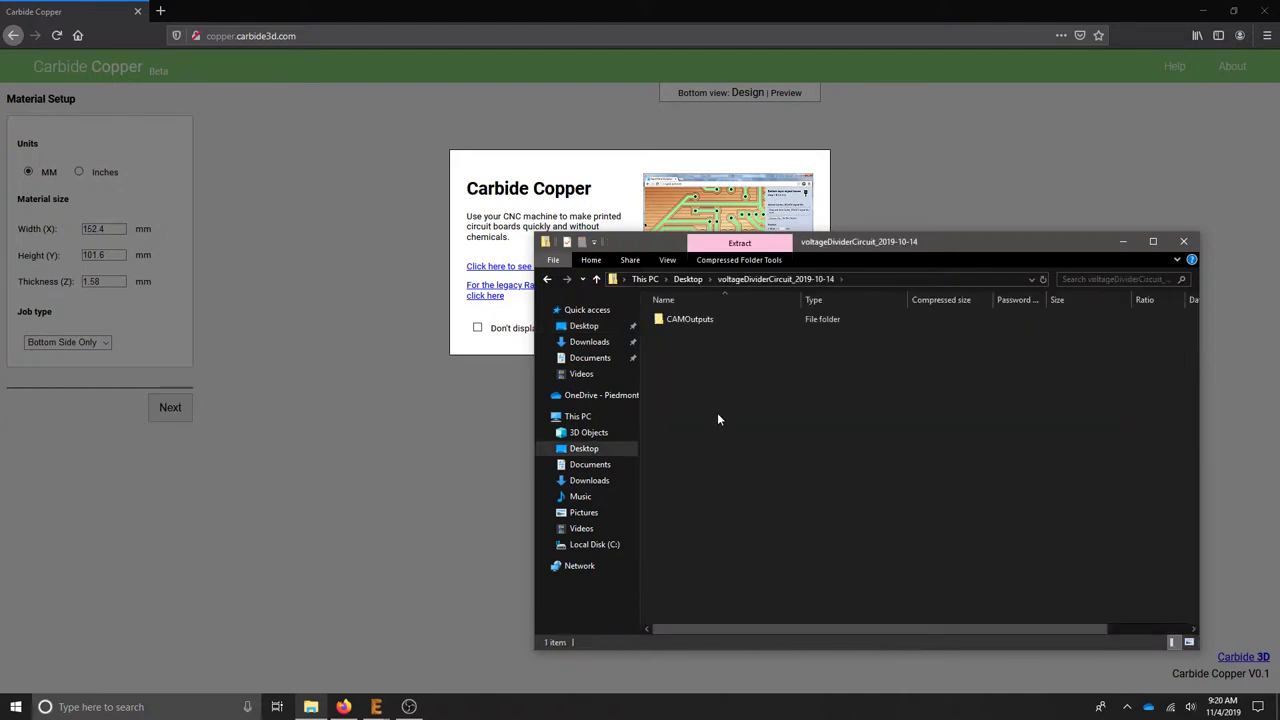
click(675, 320)
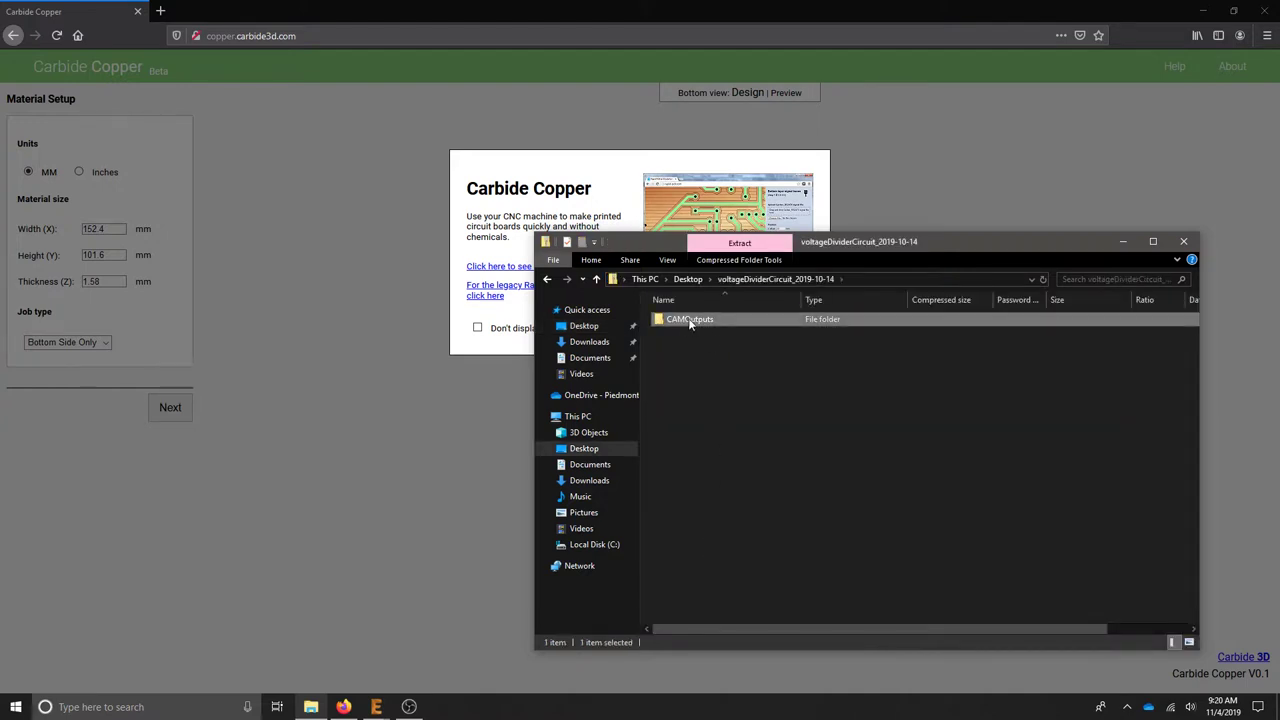
drag(697, 320, 588, 327)
click(584, 327)
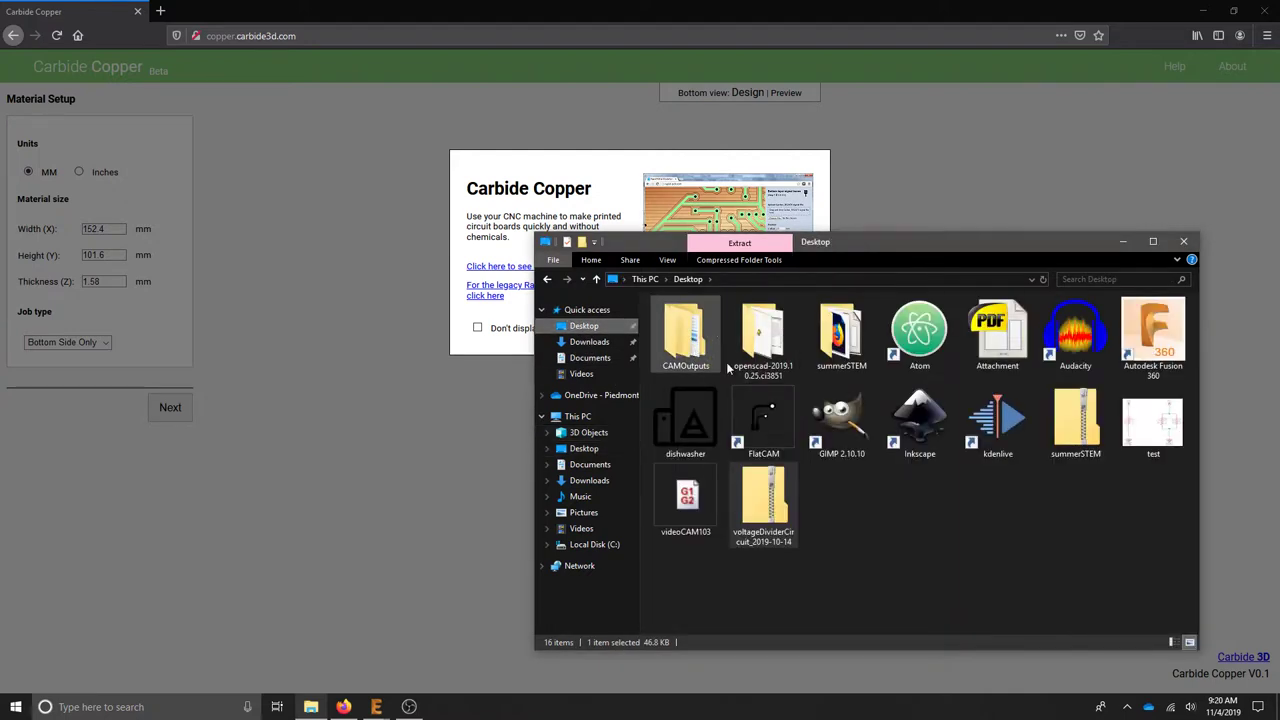
Step: Browse the copied CAMOutputs folder into GerberFiles to find copper_top
click(946, 572)
double_click(683, 340)
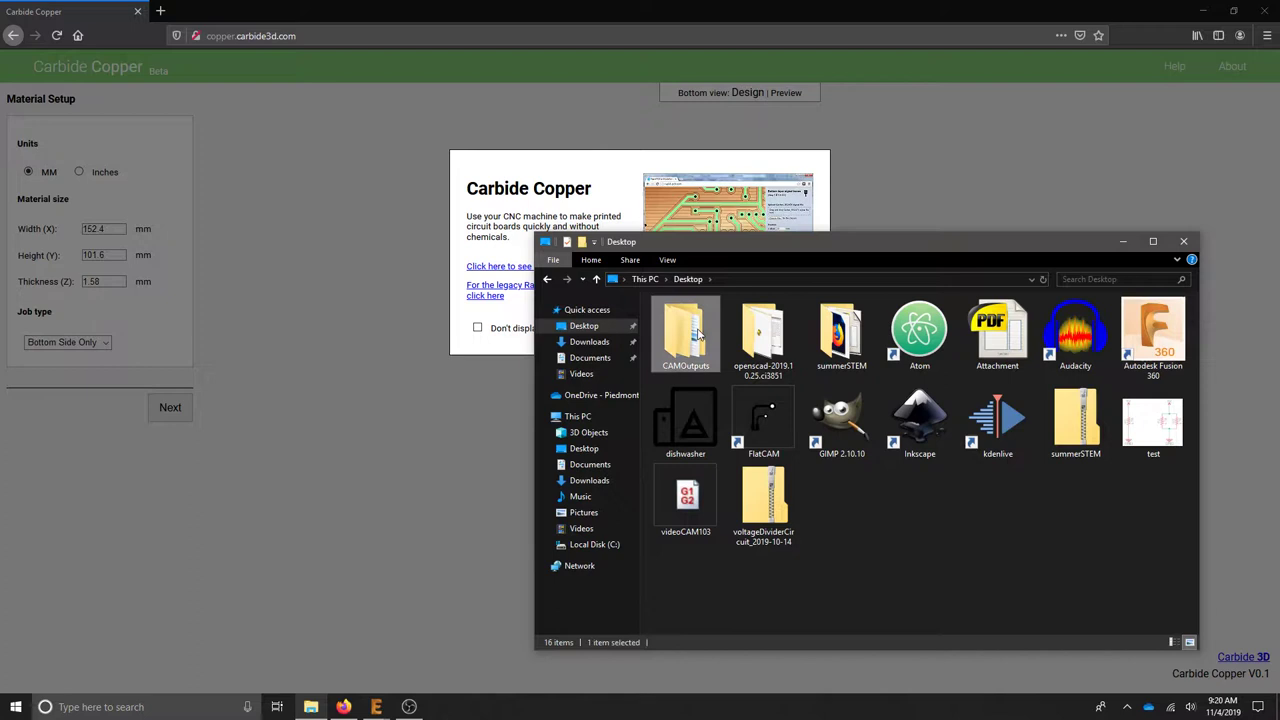
click(692, 334)
click(700, 351)
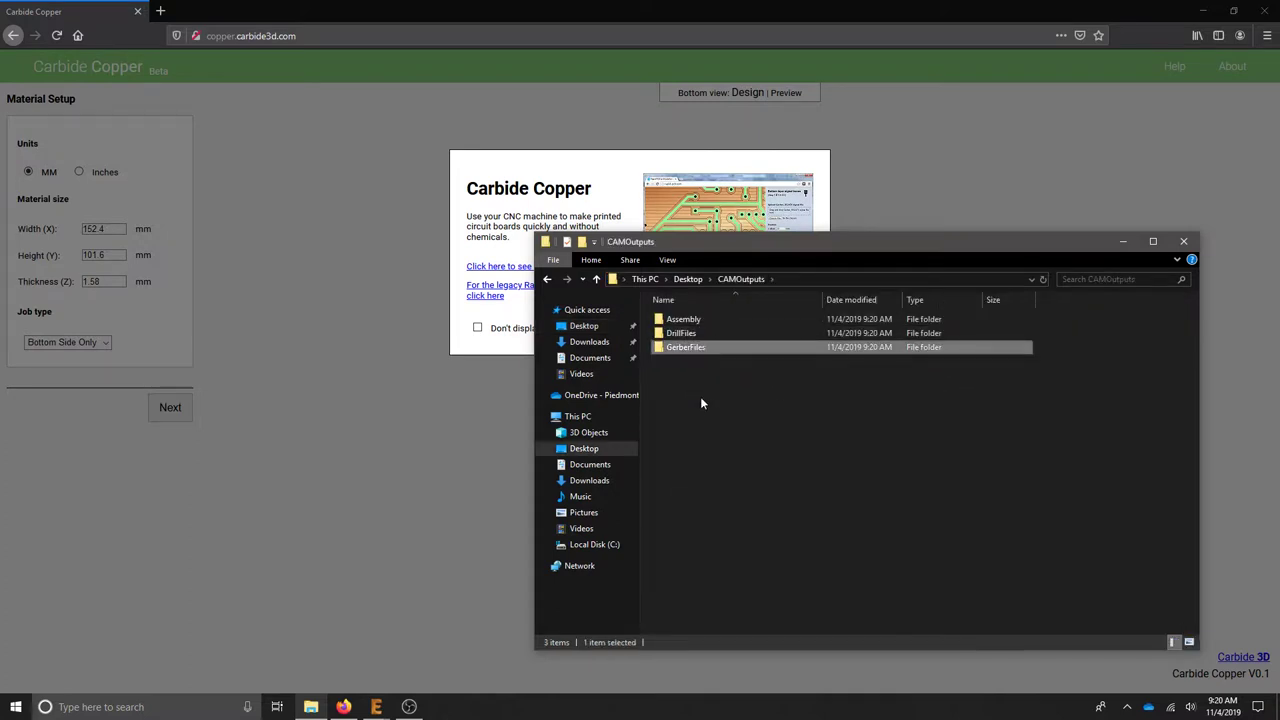
right_click(701, 397)
click(724, 369)
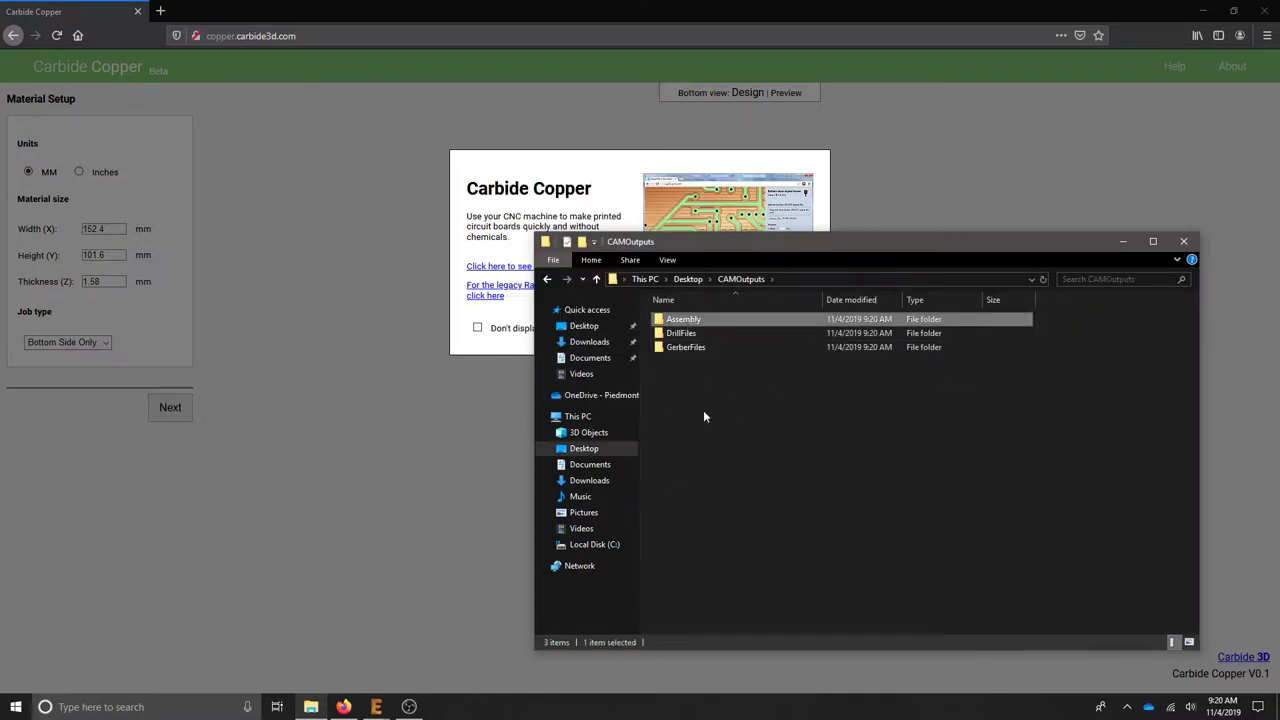
click(692, 350)
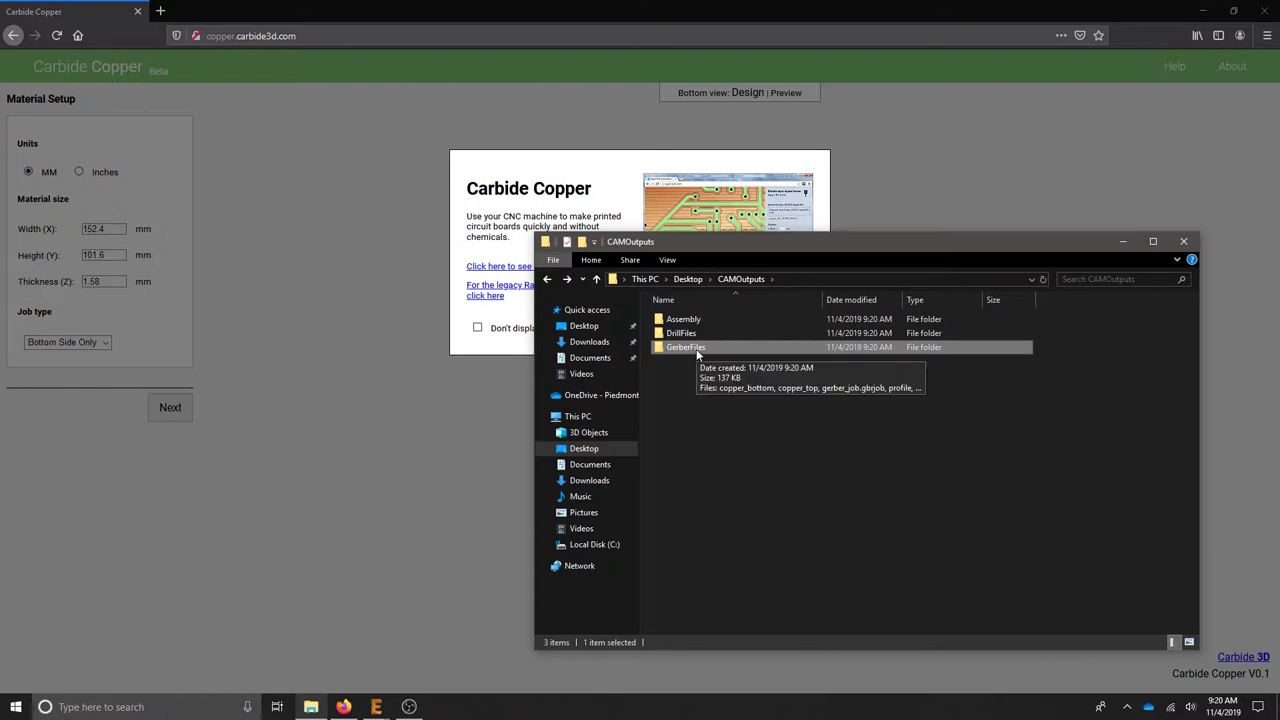
double_click(697, 350)
click(693, 334)
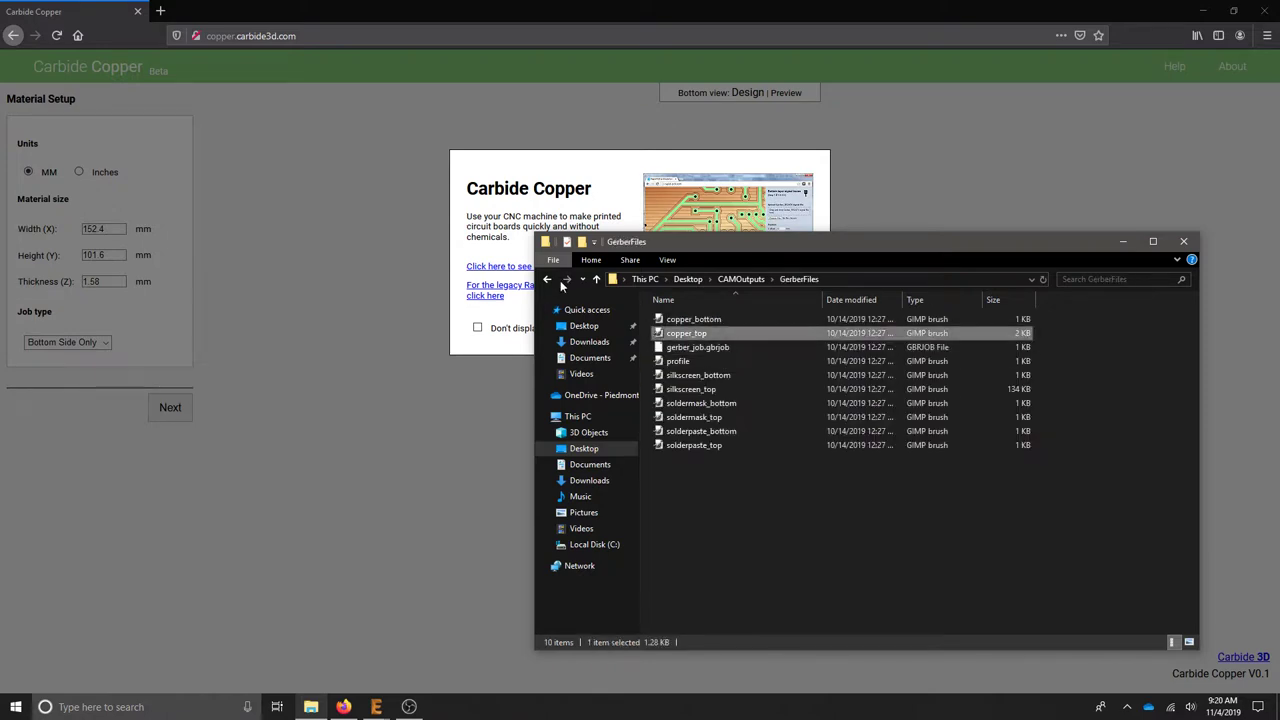
Step: Check the DrillFiles folder, then minimize File Explorer
click(550, 281)
double_click(698, 333)
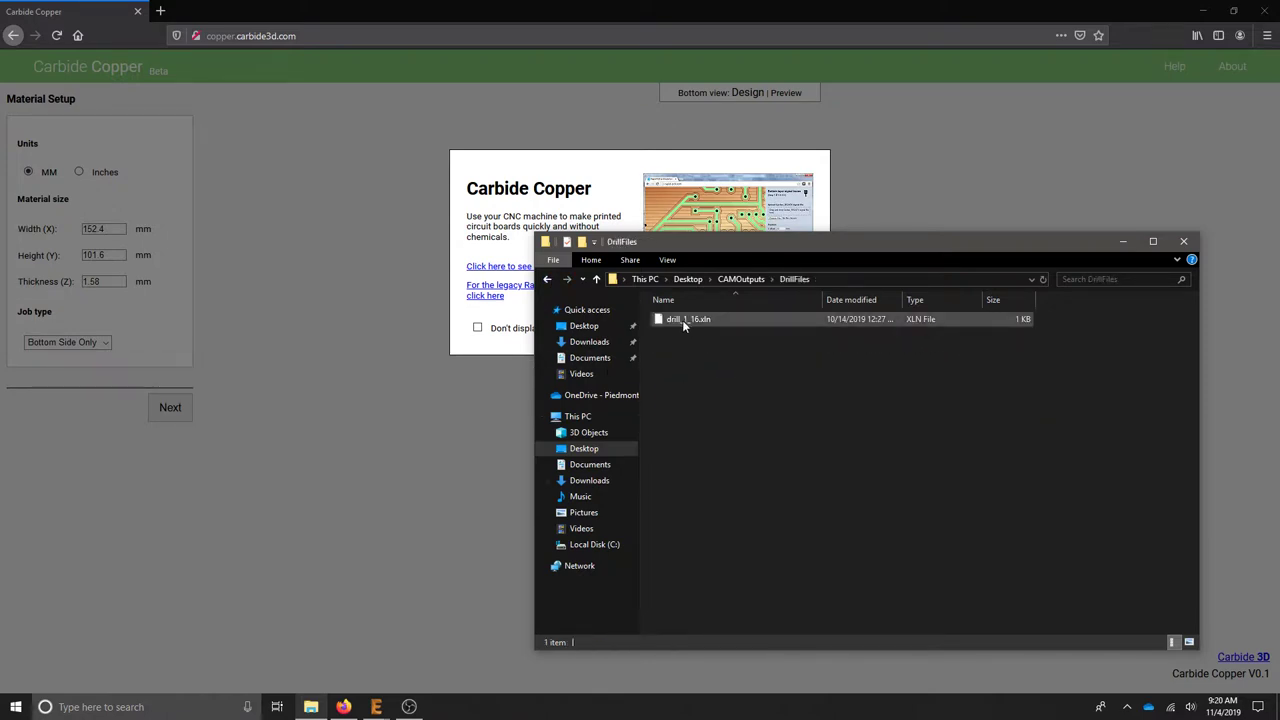
click(1121, 242)
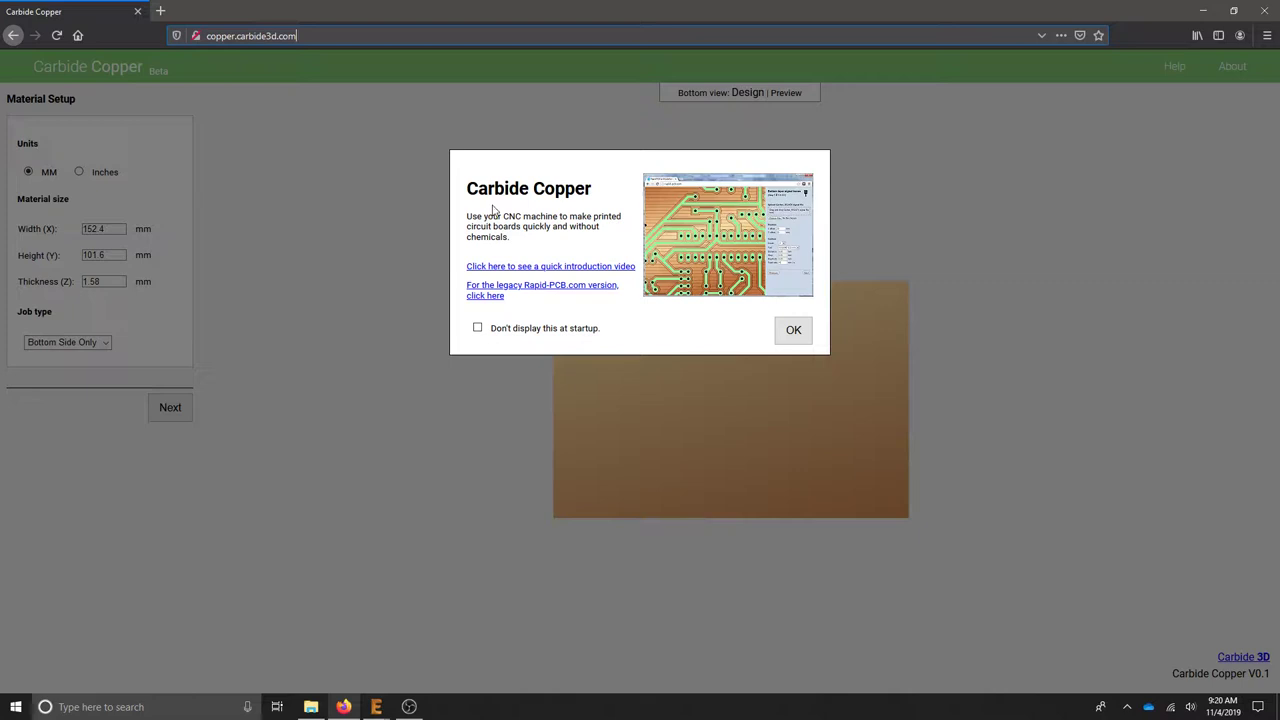
Step: Dismiss the welcome message and set the material to inches, width 3, height 2
click(795, 331)
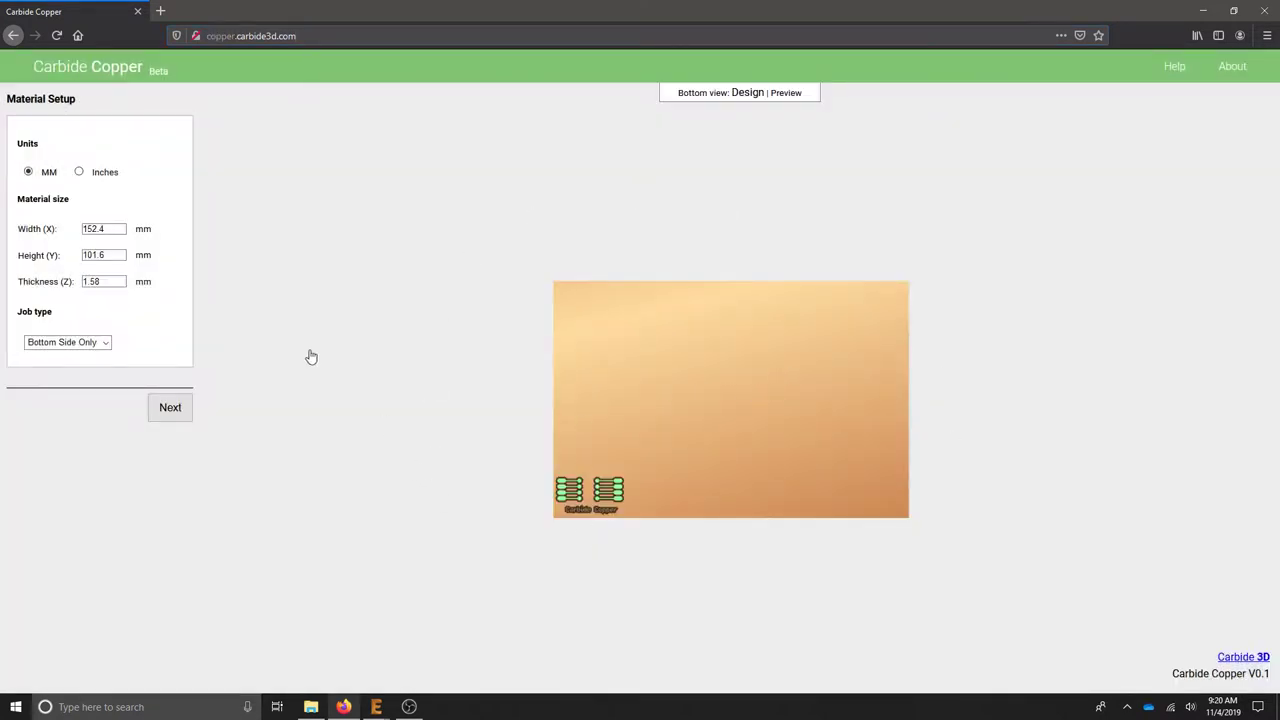
click(79, 173)
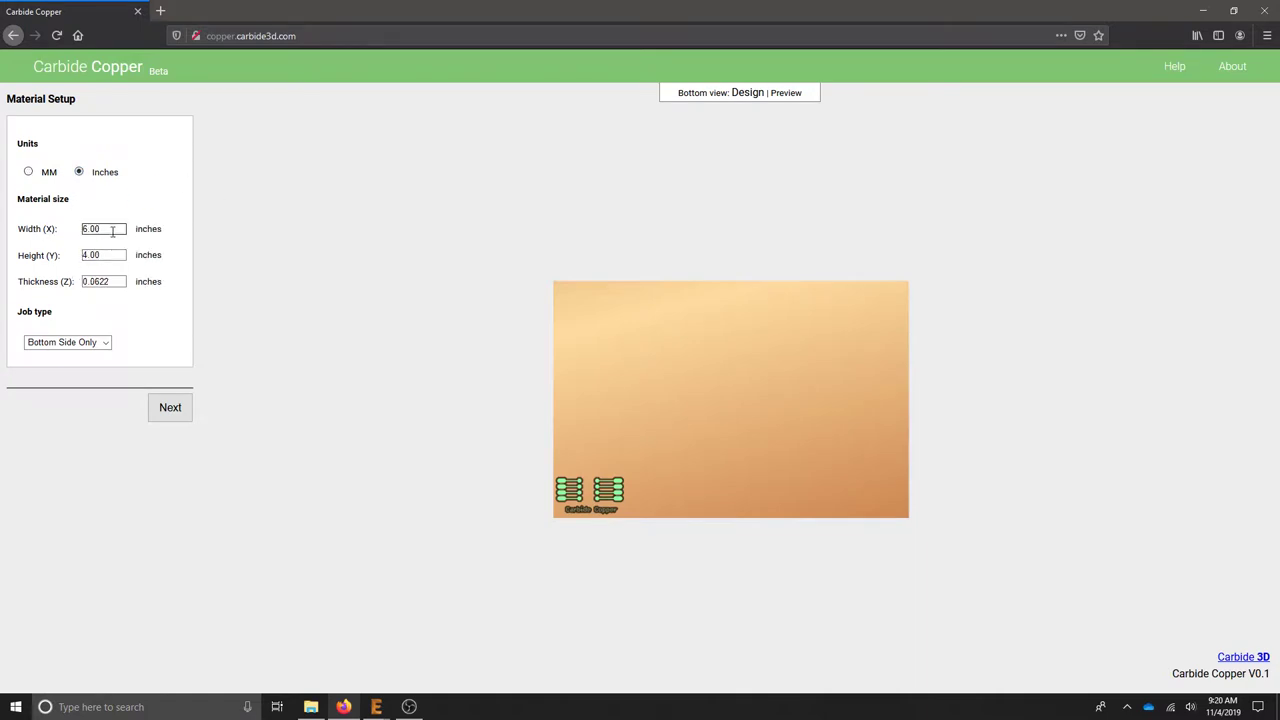
drag(120, 231, 68, 238)
text(3)
drag(112, 255, 50, 254)
text(2)
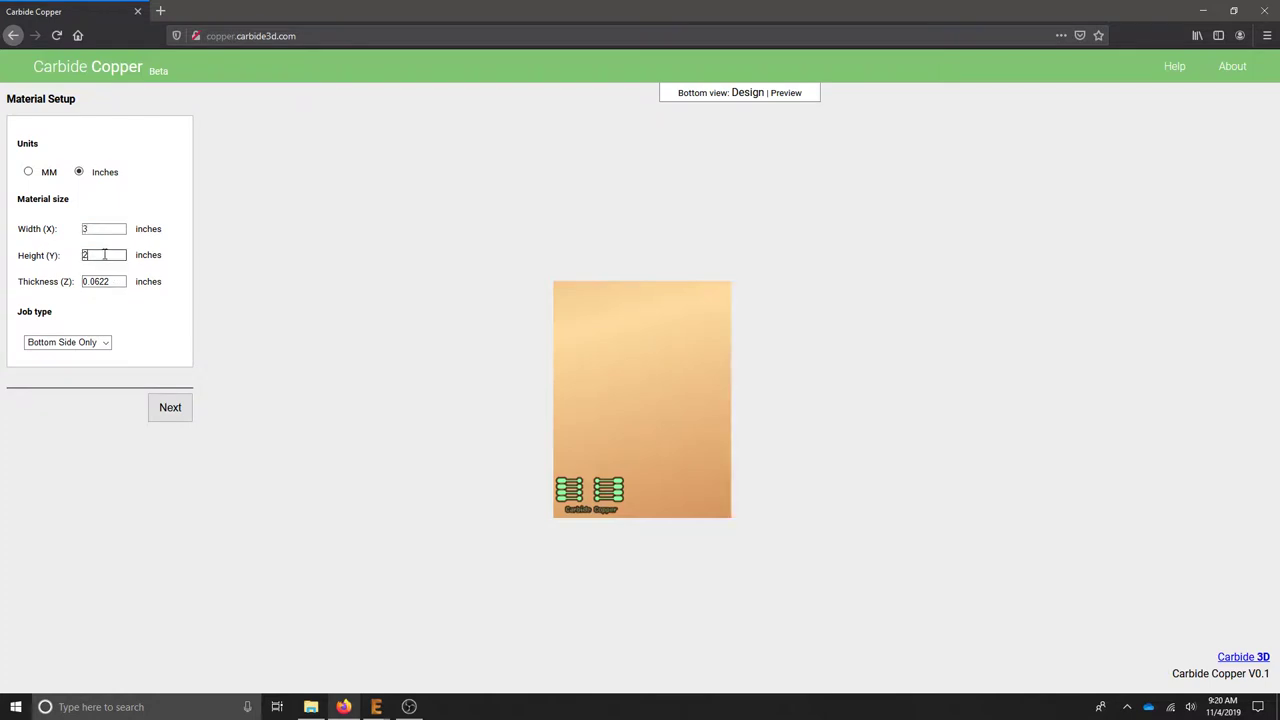
click(108, 229)
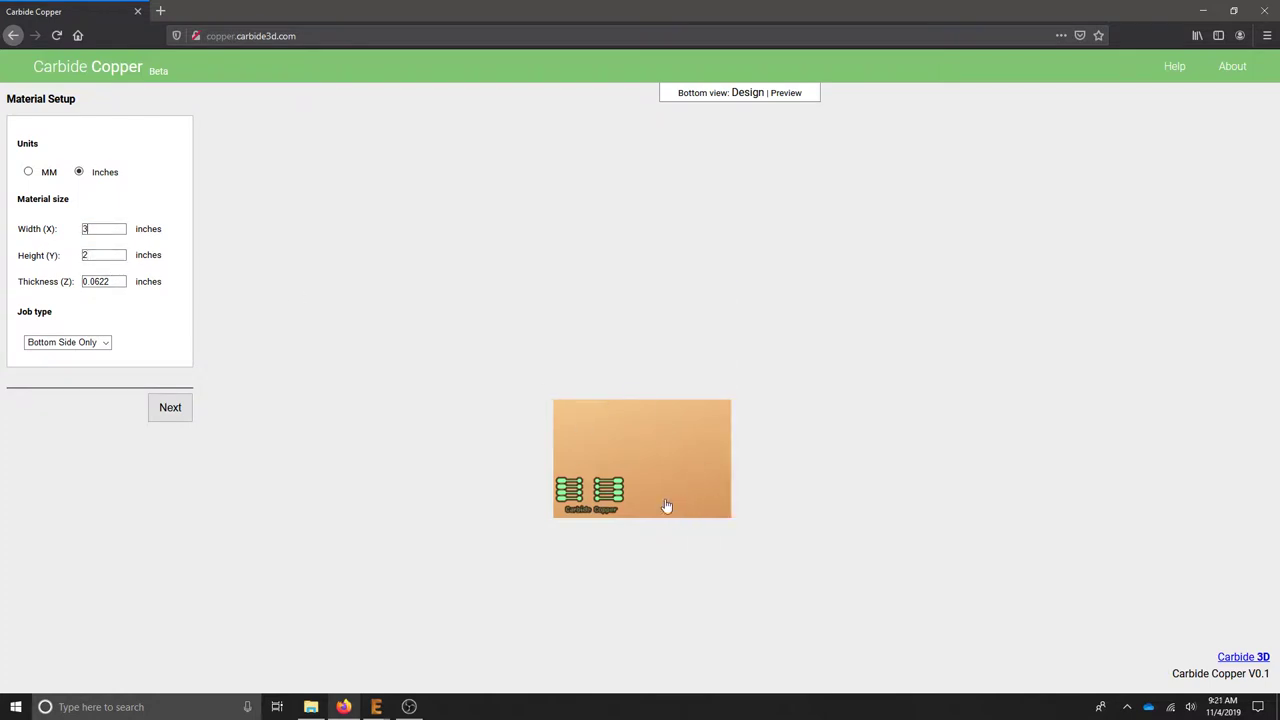
Step: Center the board preview, clear the thickness value, and set job type to Top Side Only
scroll(670, 500, down, 2)
scroll(640, 490, up, 4)
drag(536, 496, 674, 366)
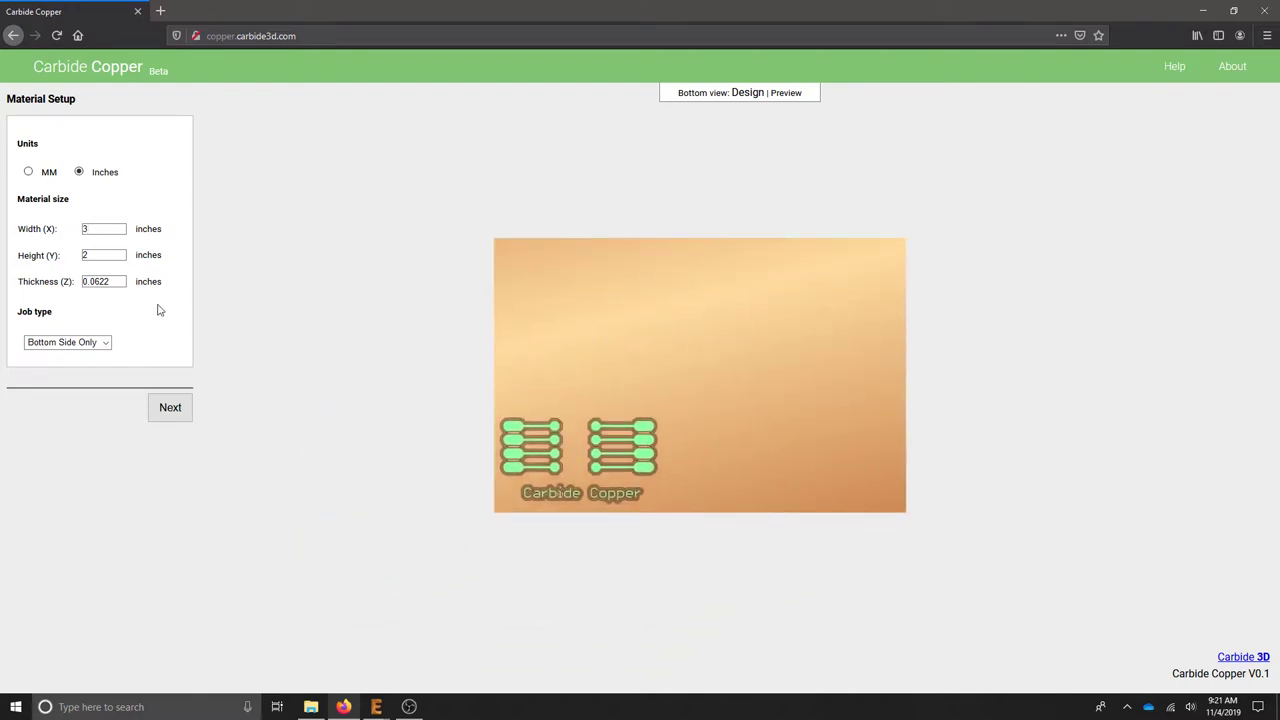
drag(120, 281, 20, 281)
key(BackSpace)
click(104, 343)
click(86, 360)
Step: Load CAMOutputs/GerberFiles/copper_top.gbr as the copper layer and compare with the EAGLE board
click(168, 410)
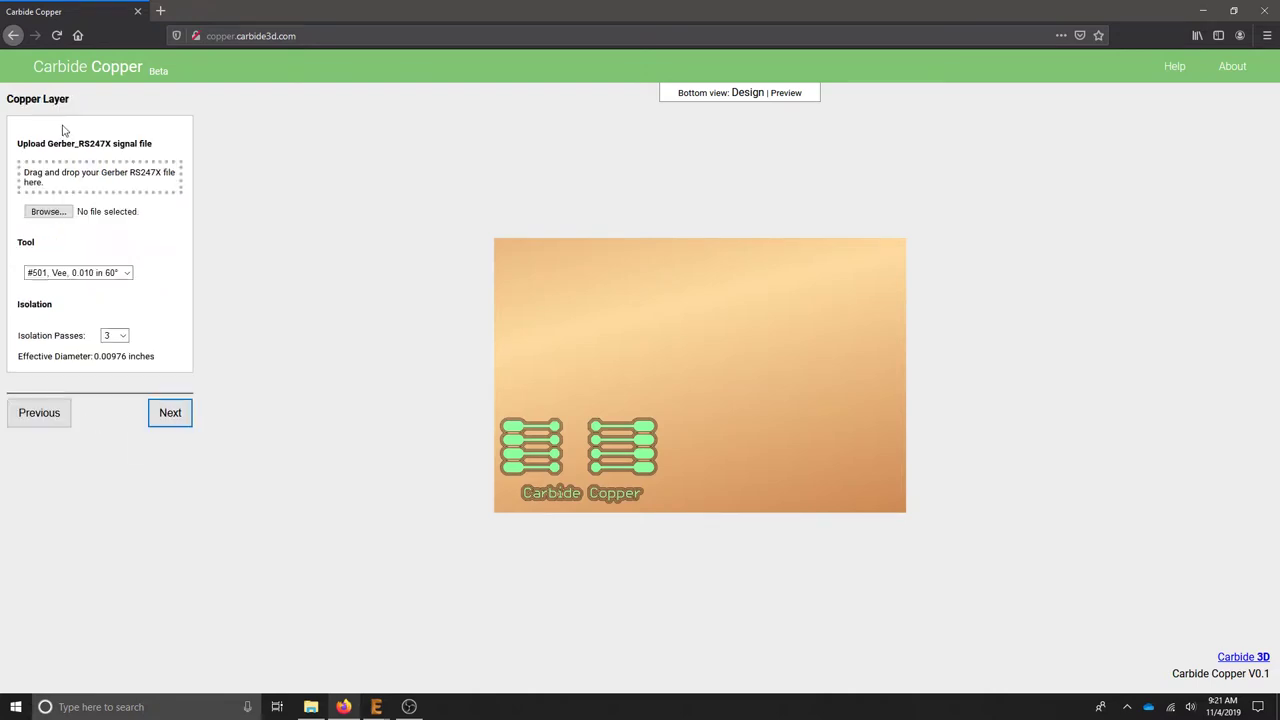
click(58, 213)
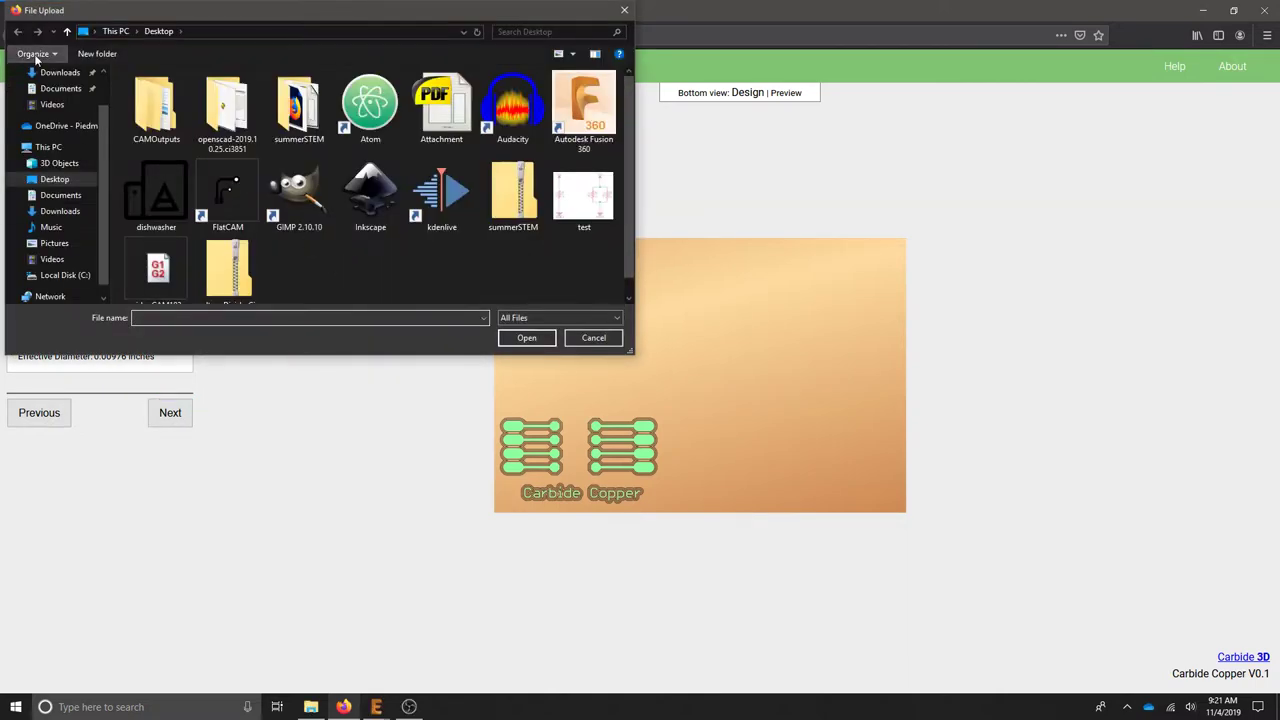
double_click(157, 115)
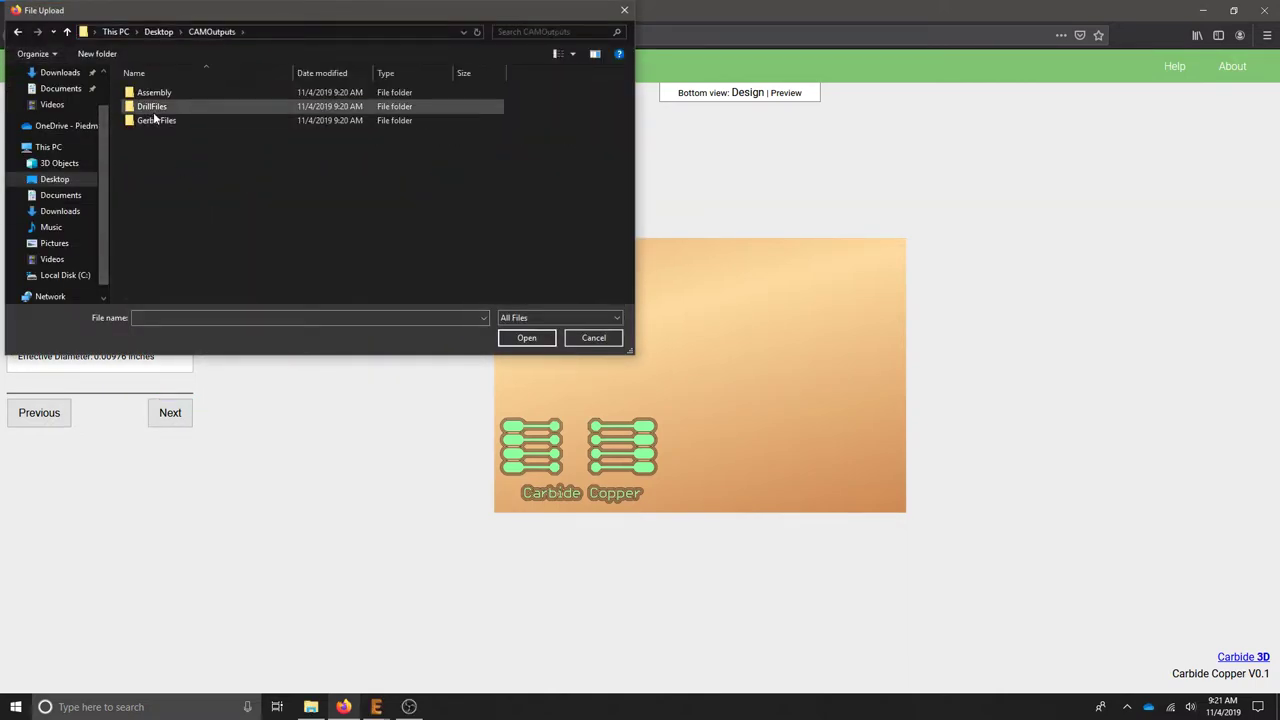
double_click(155, 119)
double_click(163, 107)
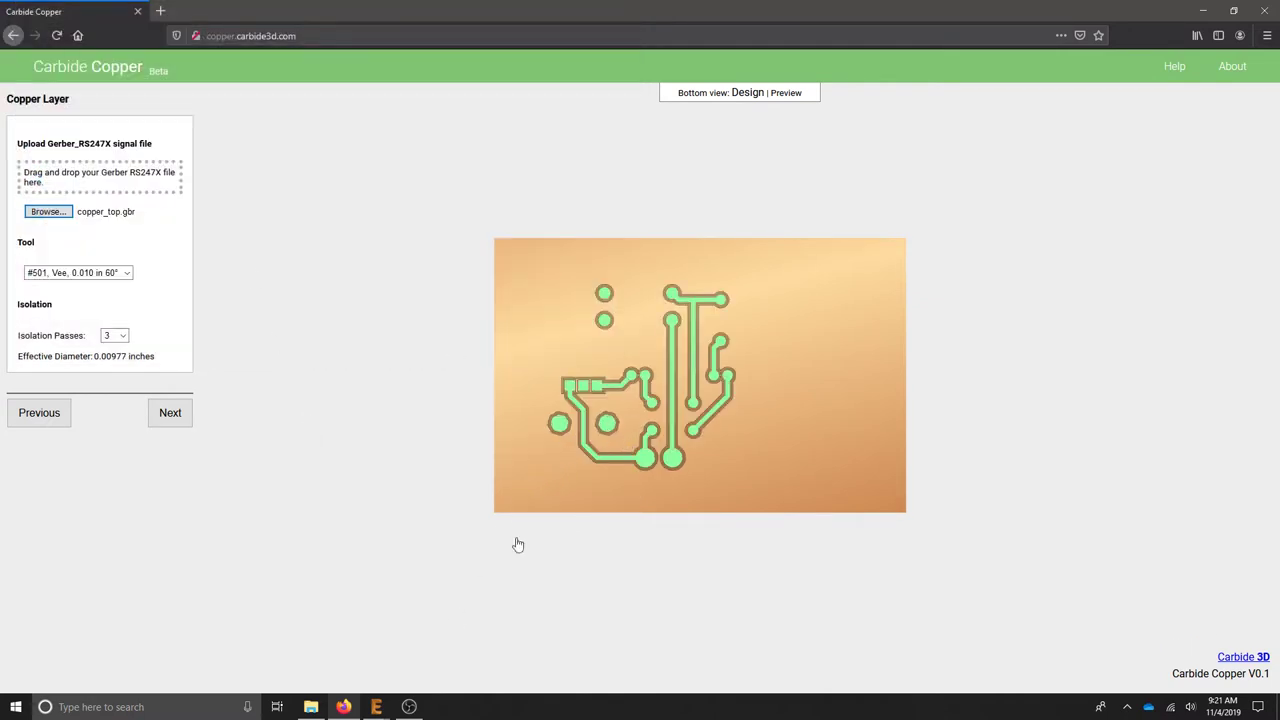
right_click(378, 707)
click(376, 707)
click(376, 707)
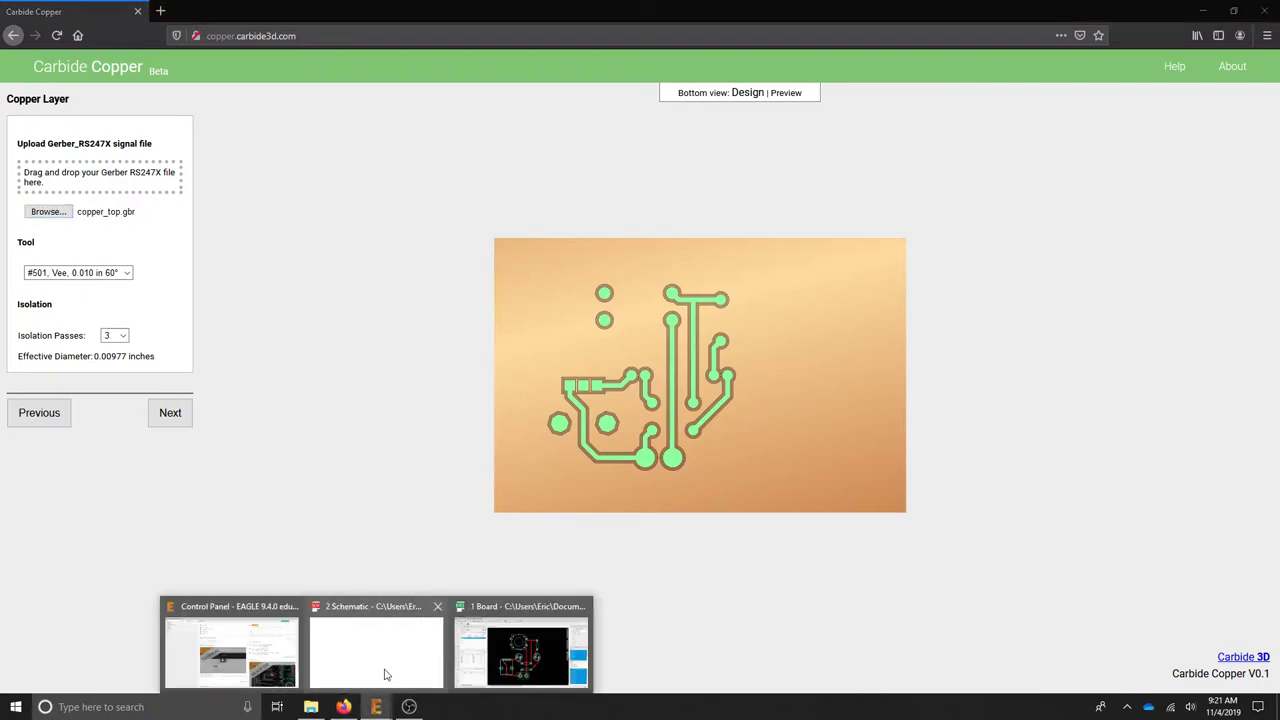
click(520, 655)
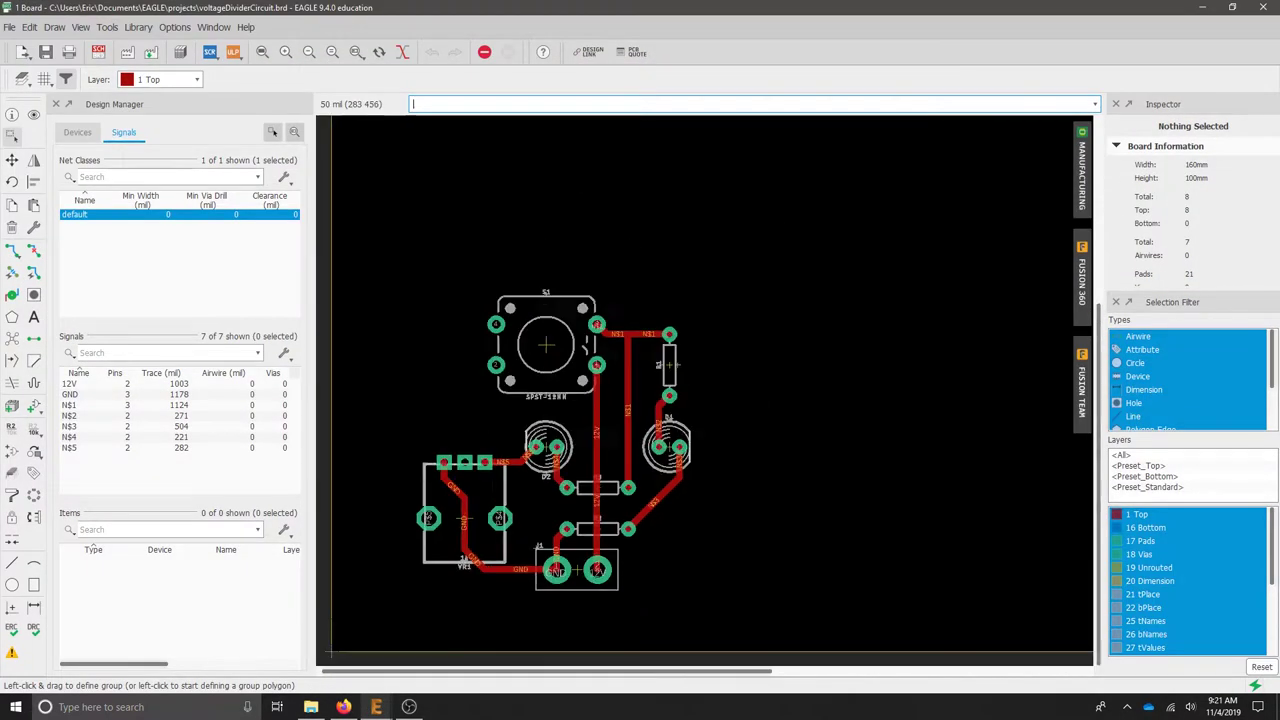
scroll(377, 557, down, 1)
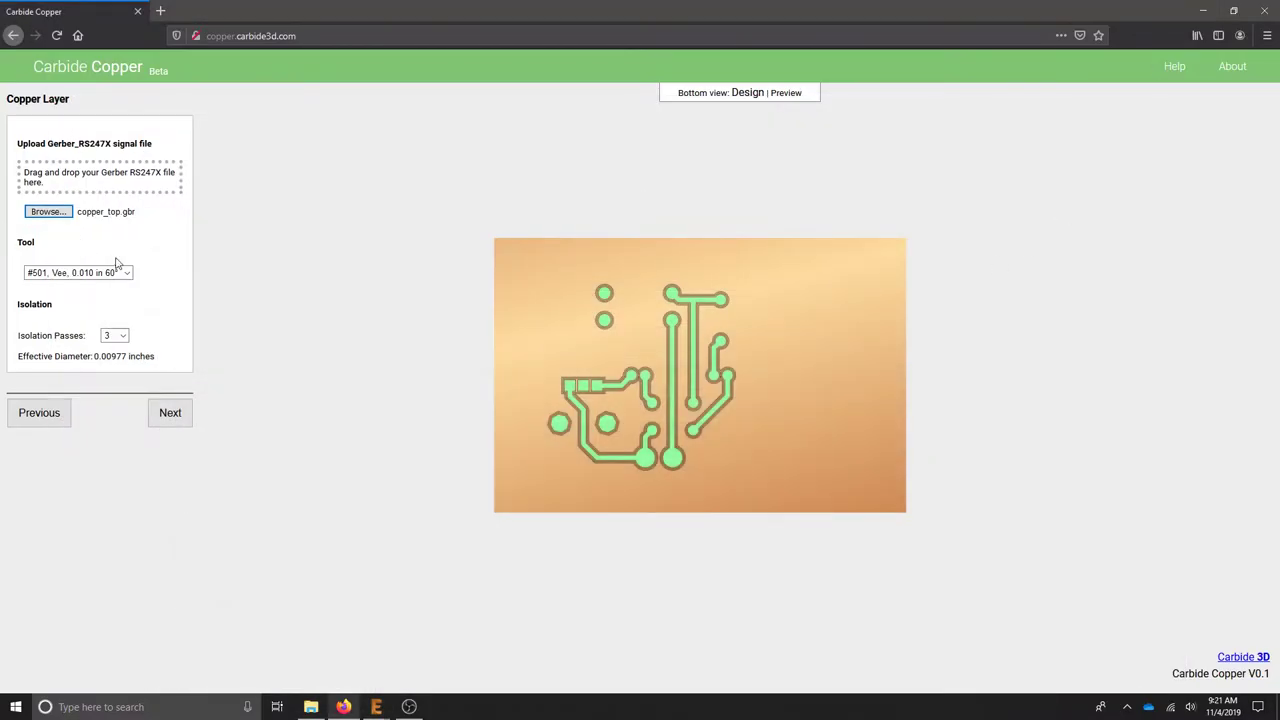
Step: Choose the #502 Vee 0.005 in 40° bit with 2 isolation passes
click(124, 272)
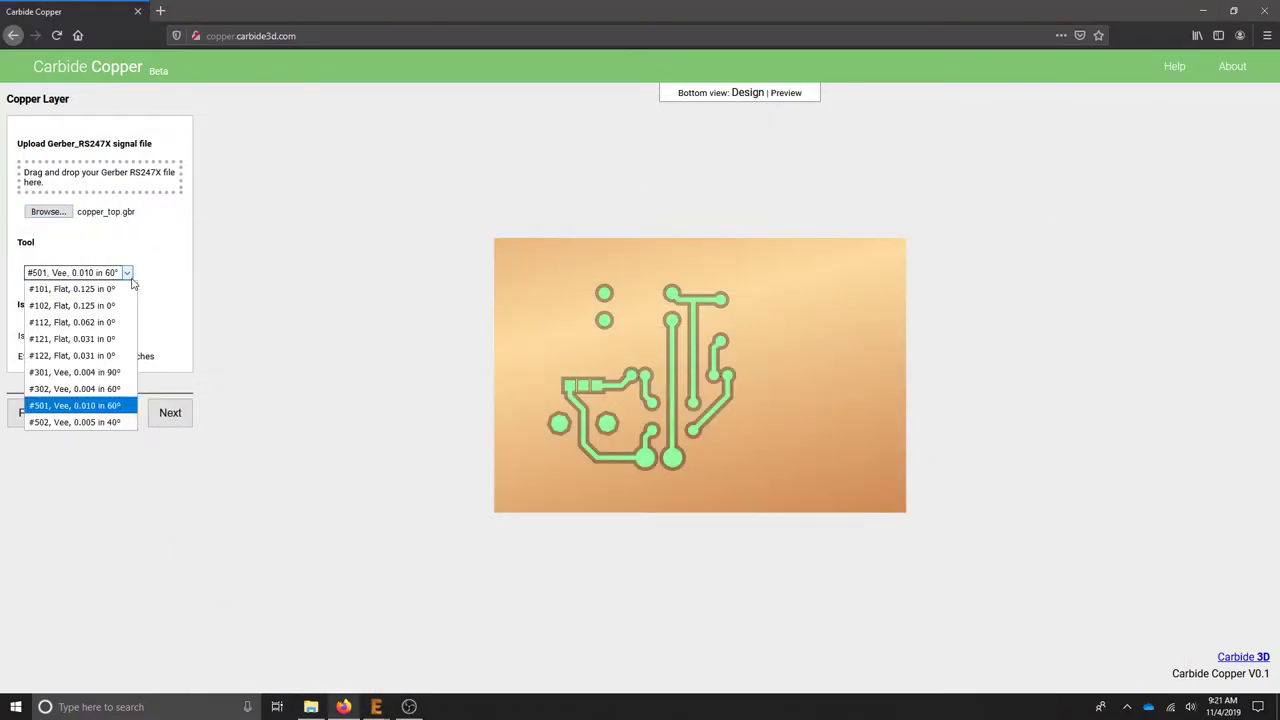
click(86, 424)
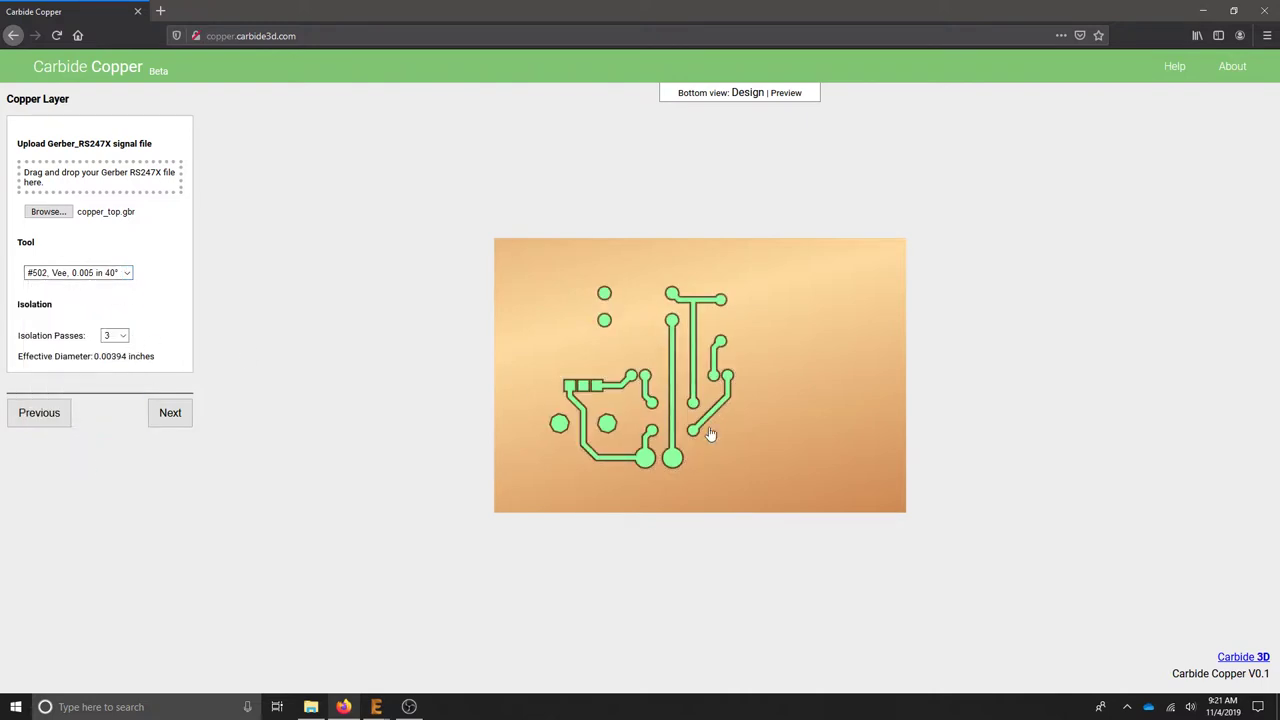
scroll(652, 430, up, 3)
scroll(650, 425, up, 5)
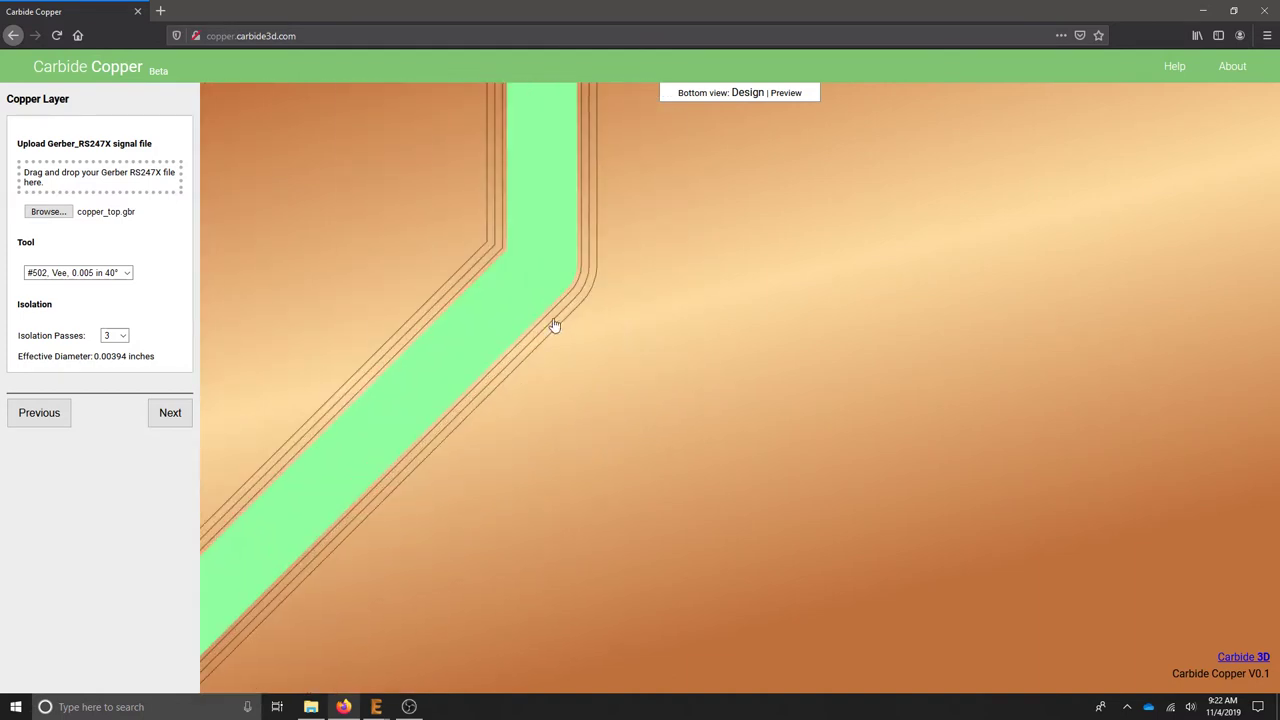
click(117, 336)
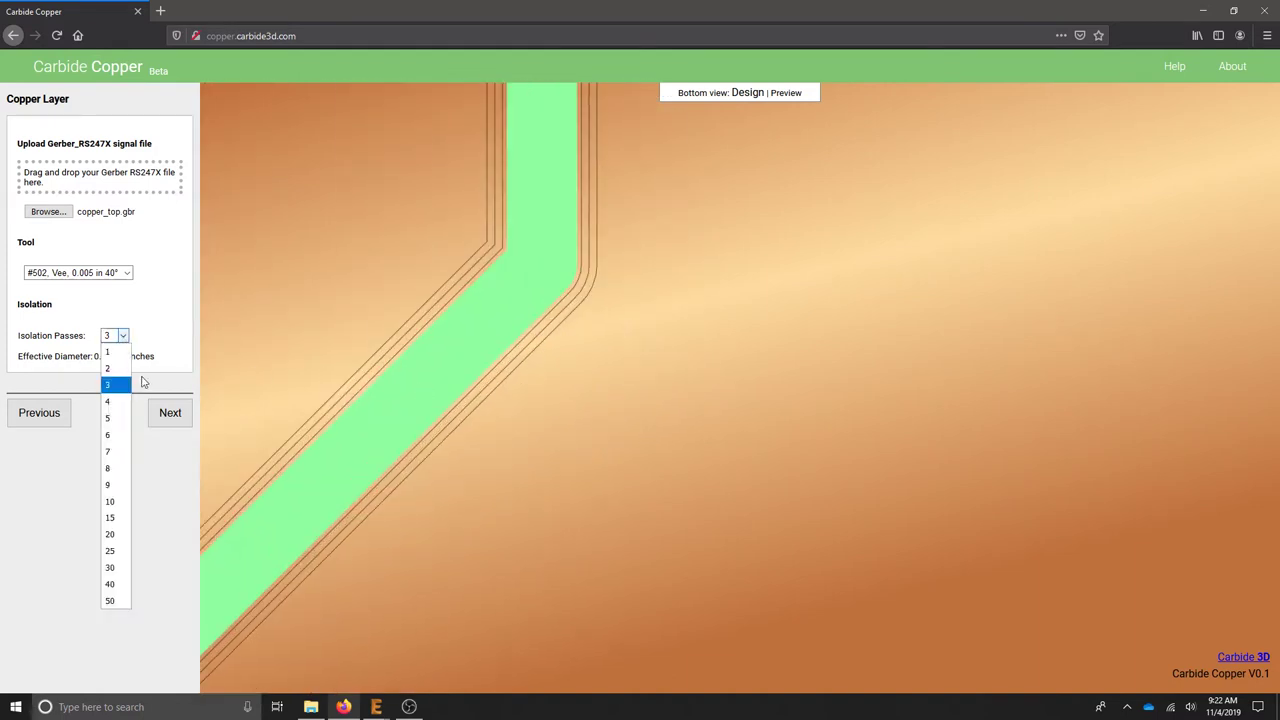
click(124, 370)
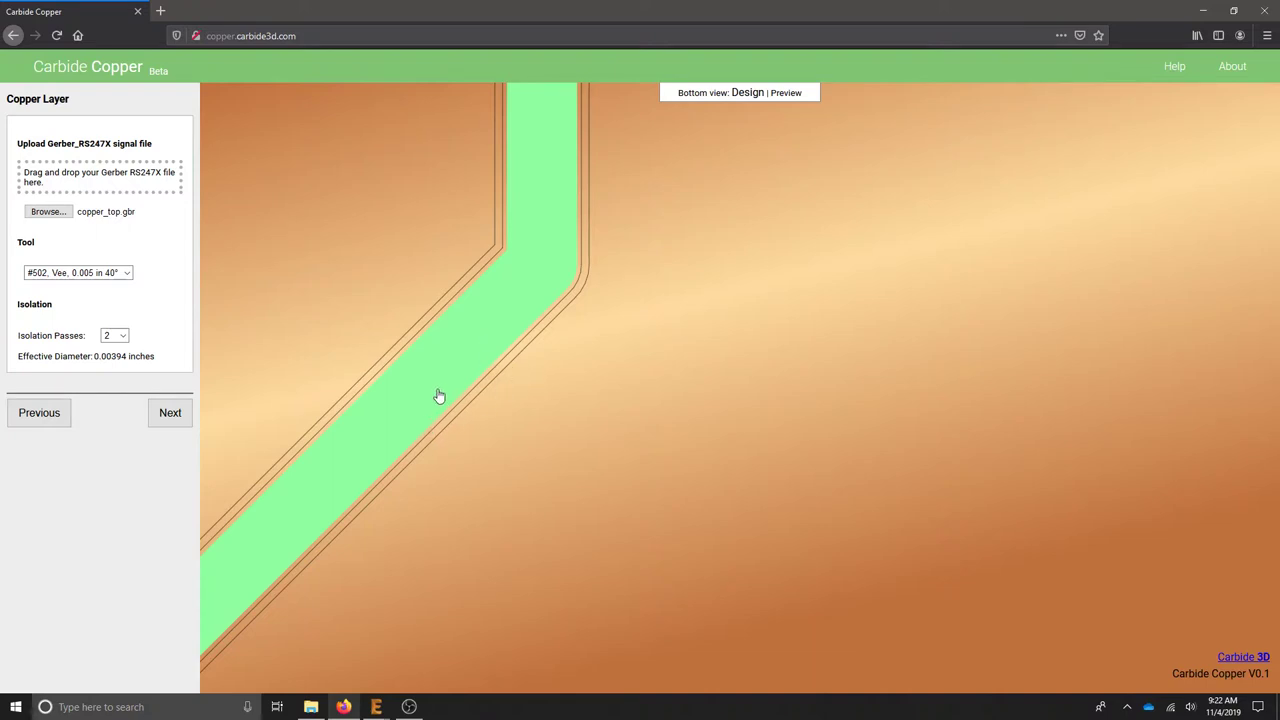
Step: Upload drill_1_16.xln from CAMOutputs/DrillFiles as the drill file
click(168, 414)
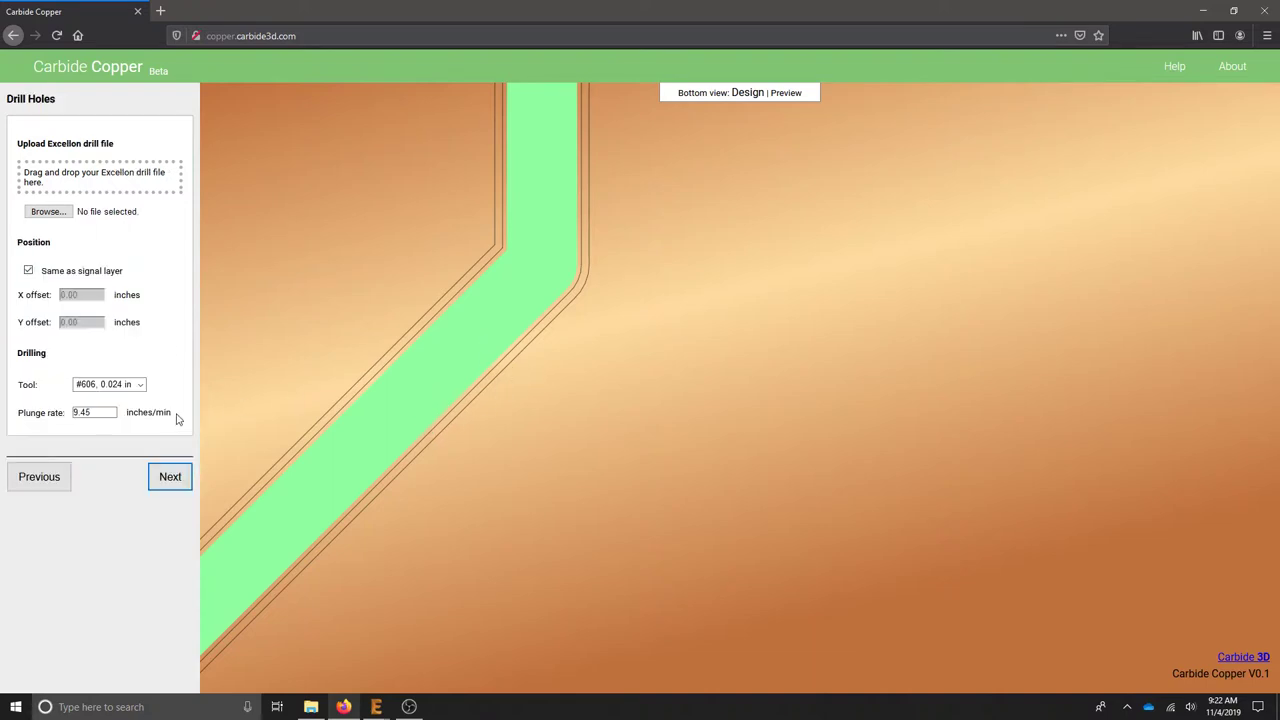
click(48, 211)
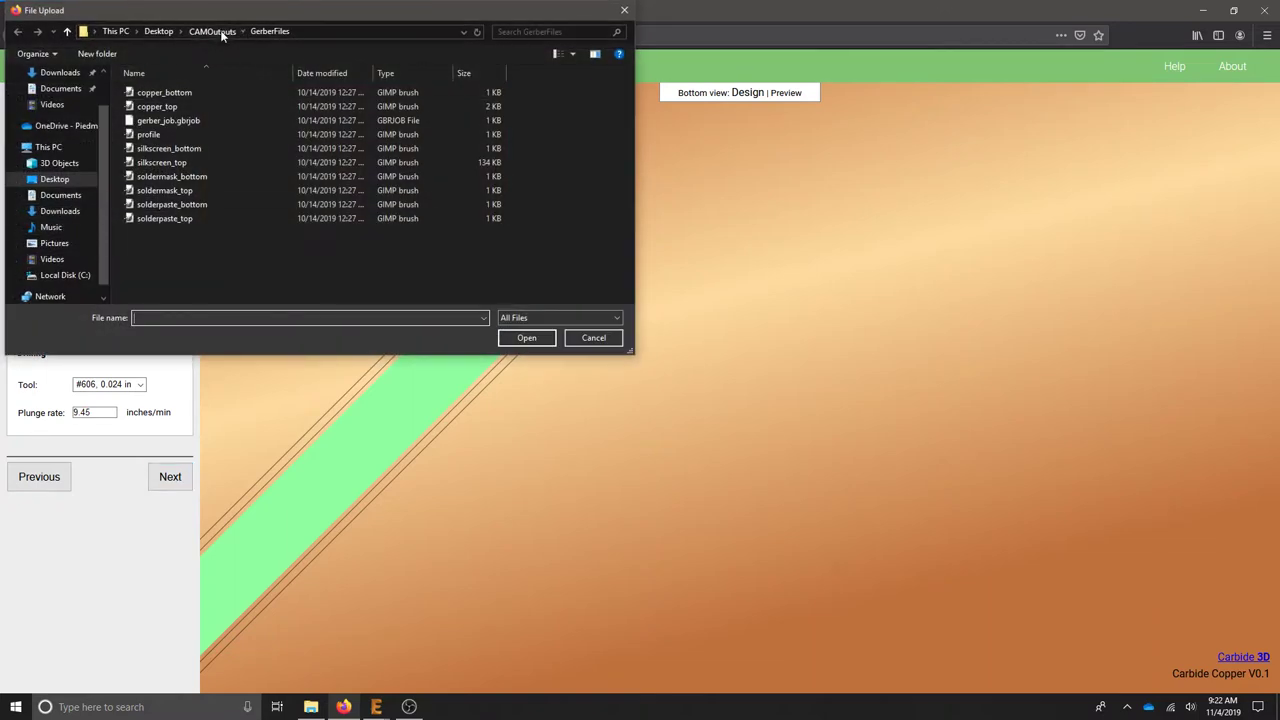
click(211, 31)
double_click(160, 104)
click(163, 94)
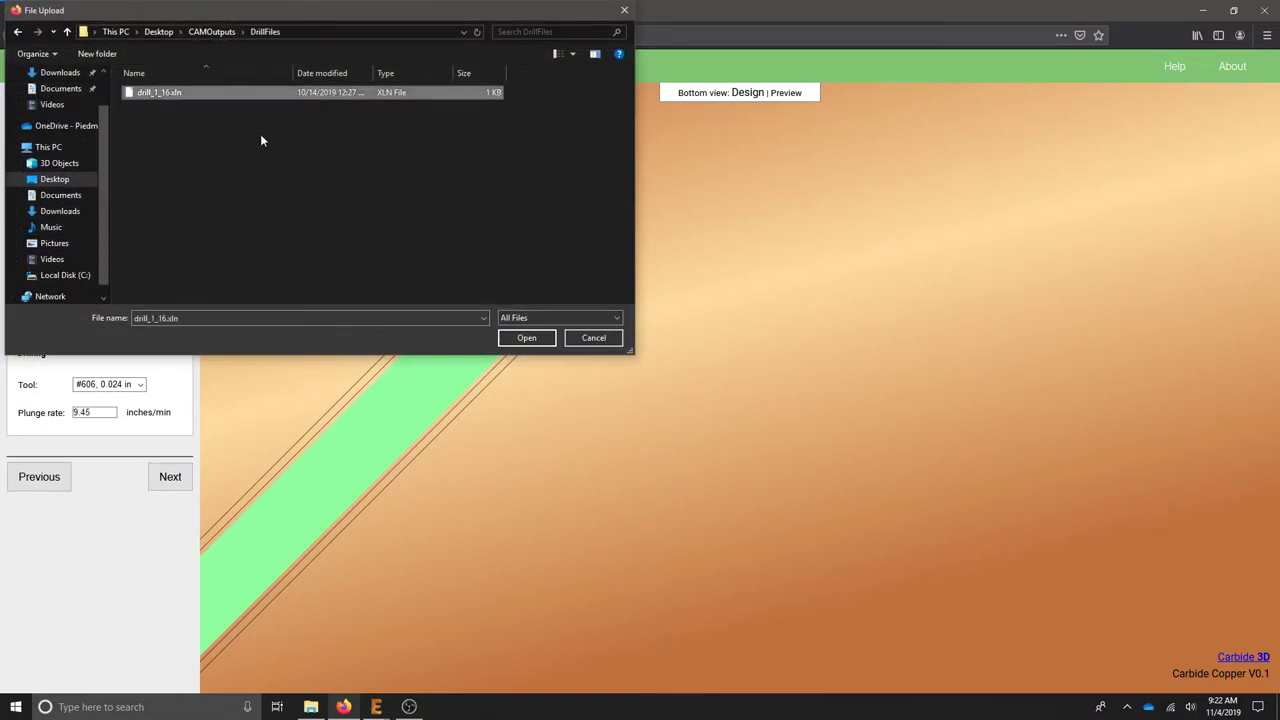
click(527, 338)
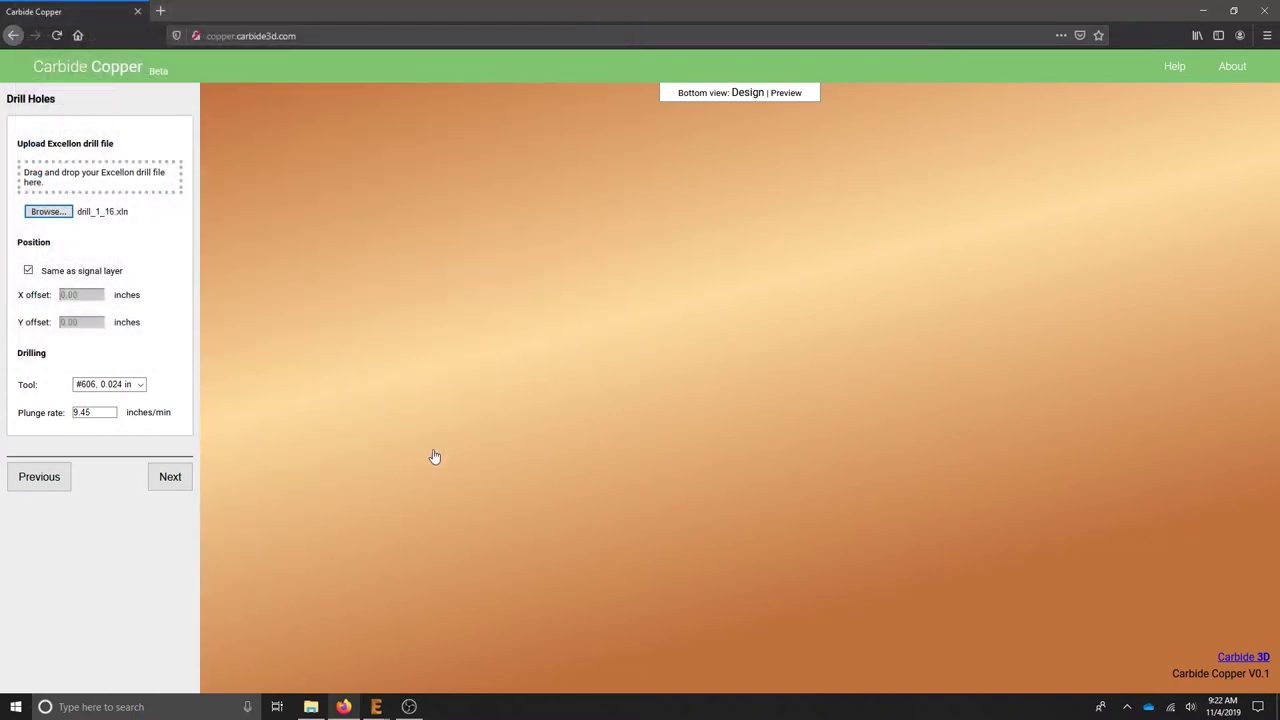
Step: Switch to the #609 0.035 in drill and set the plunge rate to 12 inches/min
scroll(577, 471, up, 5)
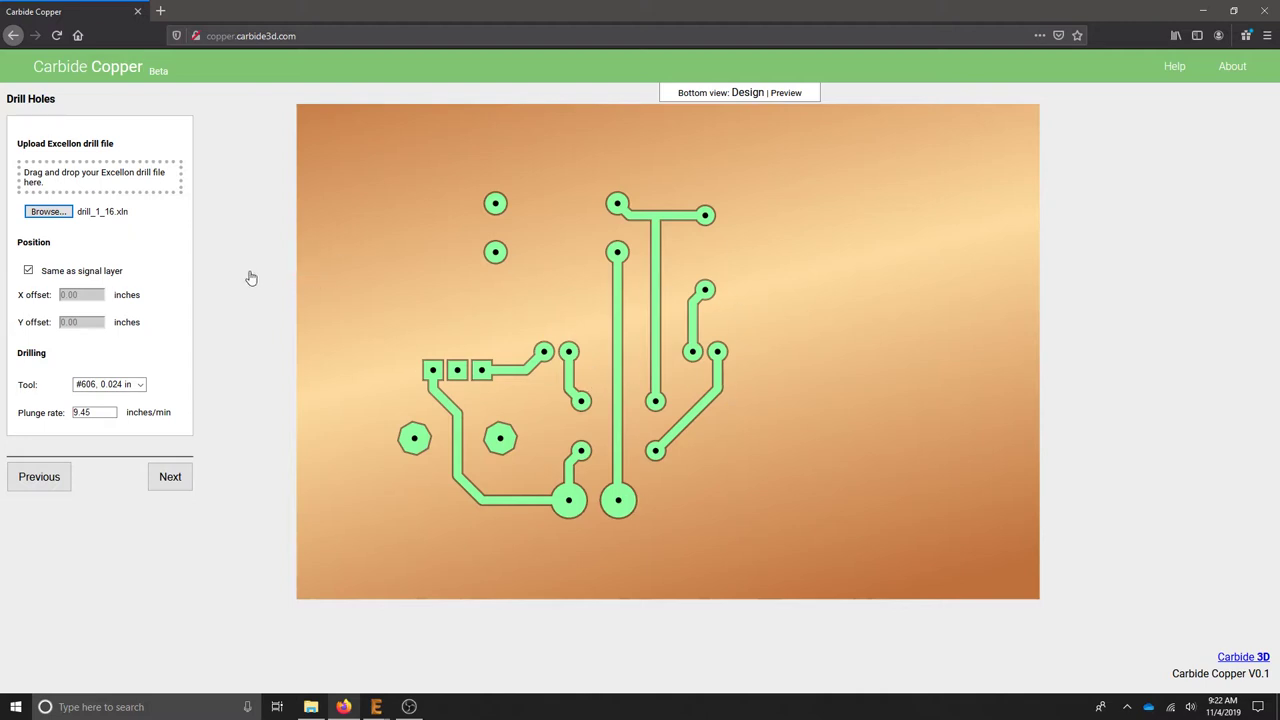
click(139, 385)
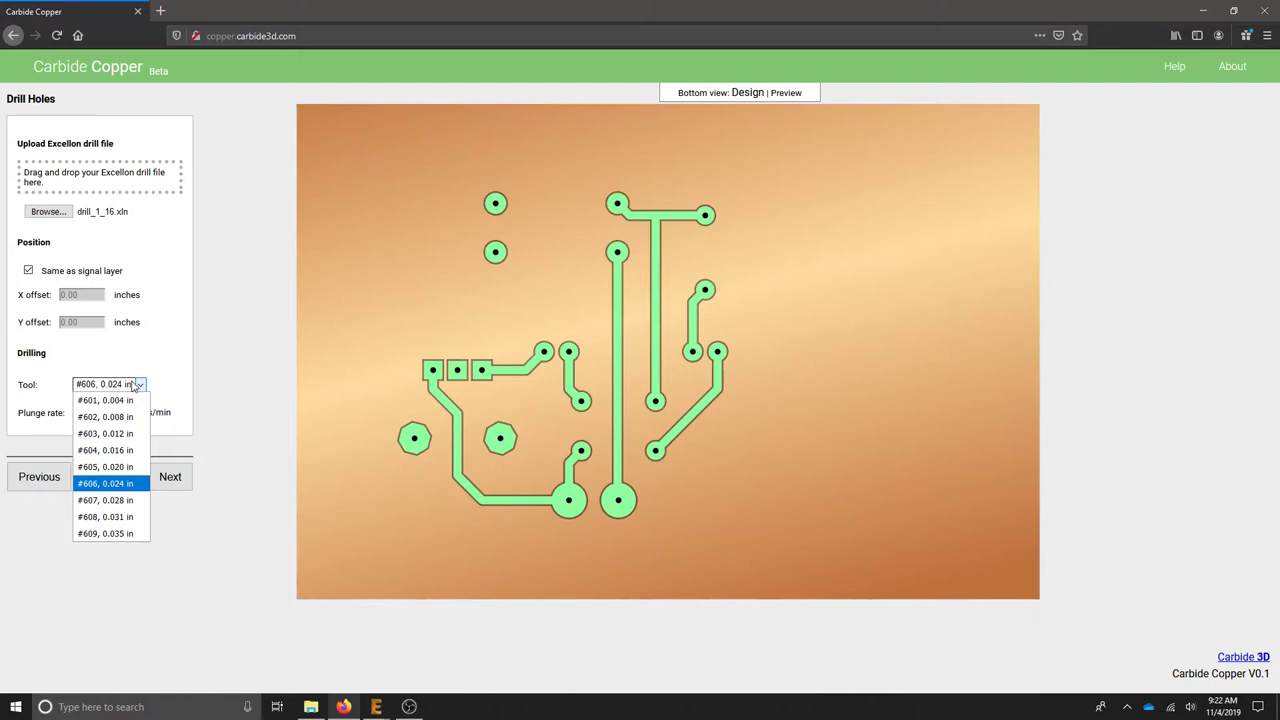
click(130, 534)
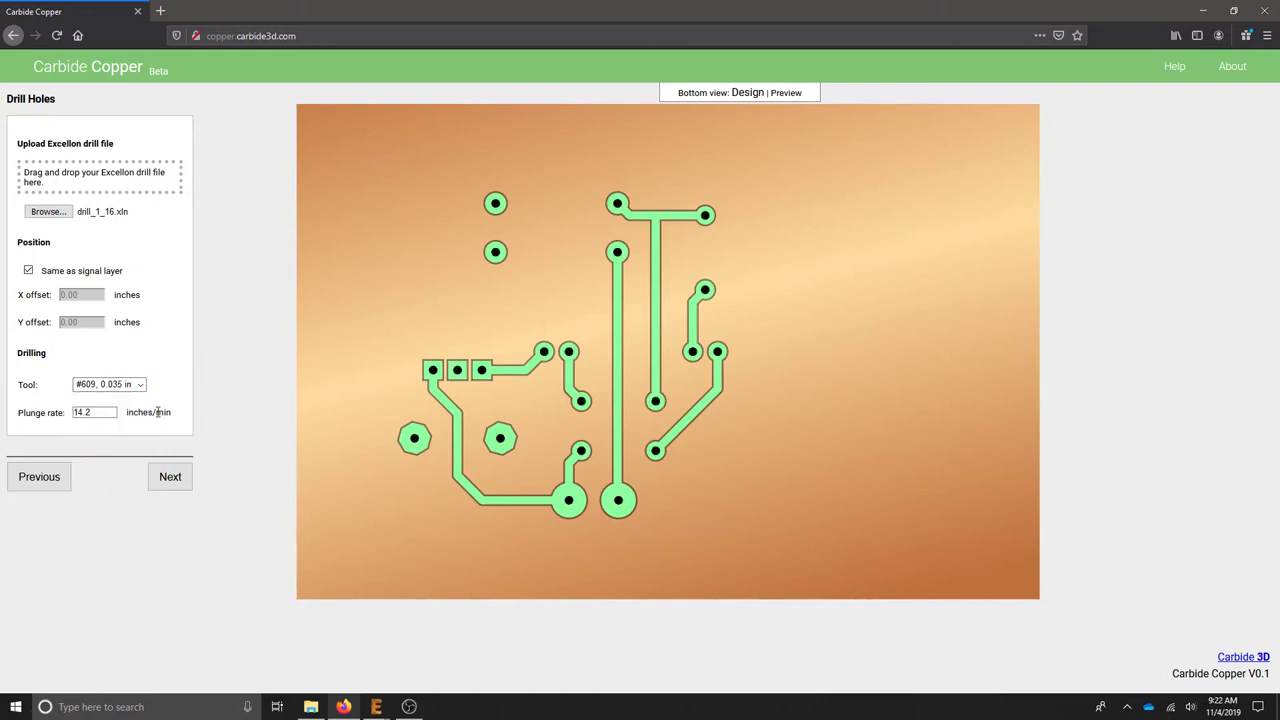
drag(101, 417, 41, 402)
Step: Enable the board outline cut and make it 2 by 2 inches
click(172, 486)
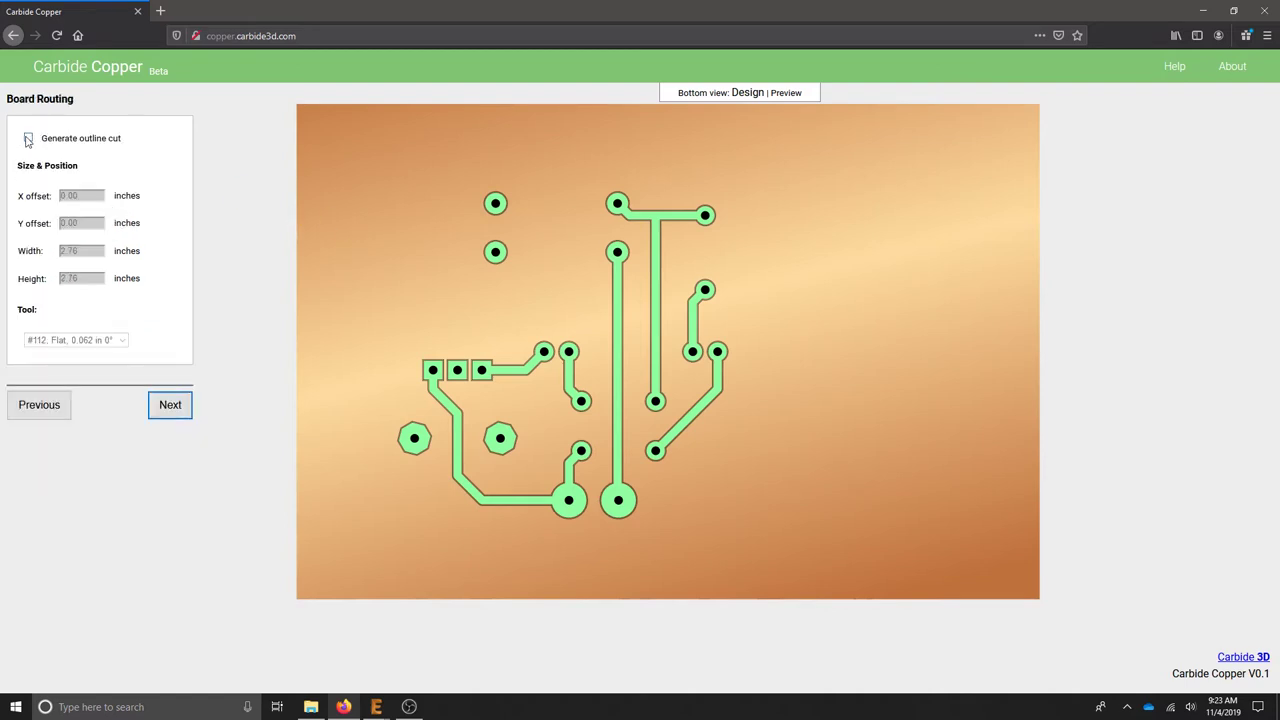
click(28, 139)
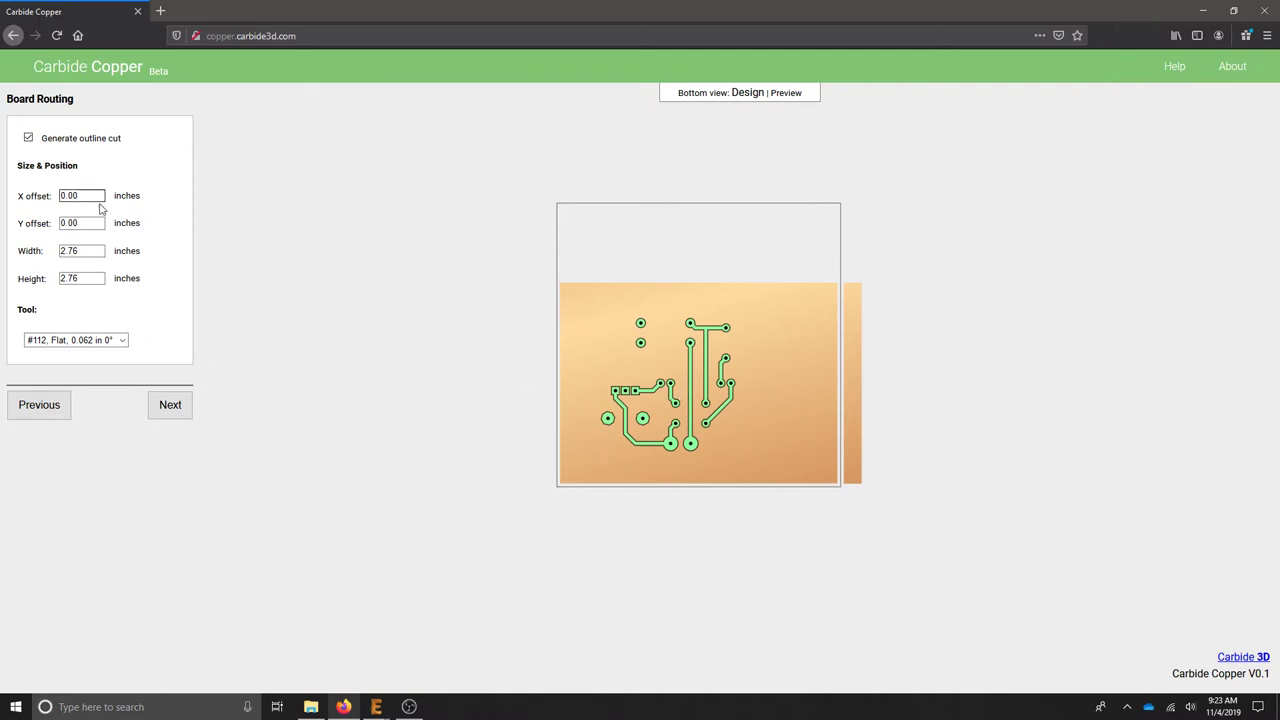
click(104, 252)
drag(104, 253, 17, 262)
text(2)
key(Tab)
text(2)
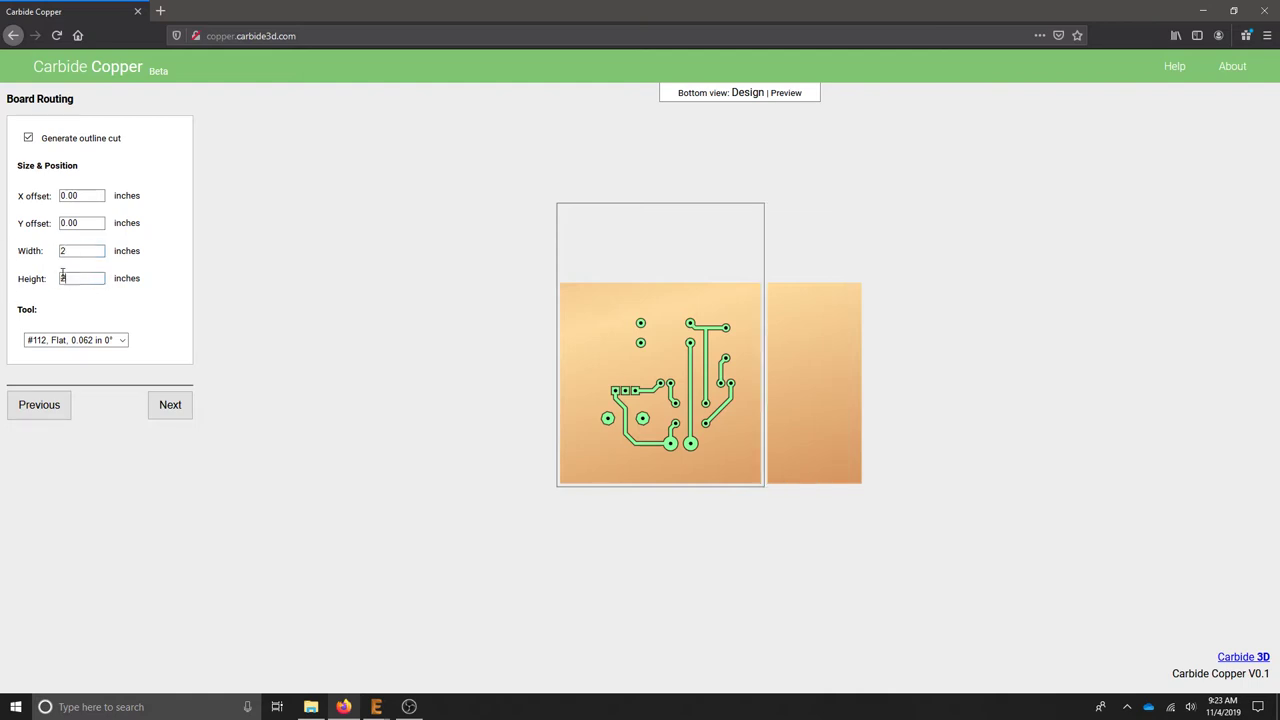
key(Tab)
Step: Set the outline cut's X and Y offsets to 25
click(73, 225)
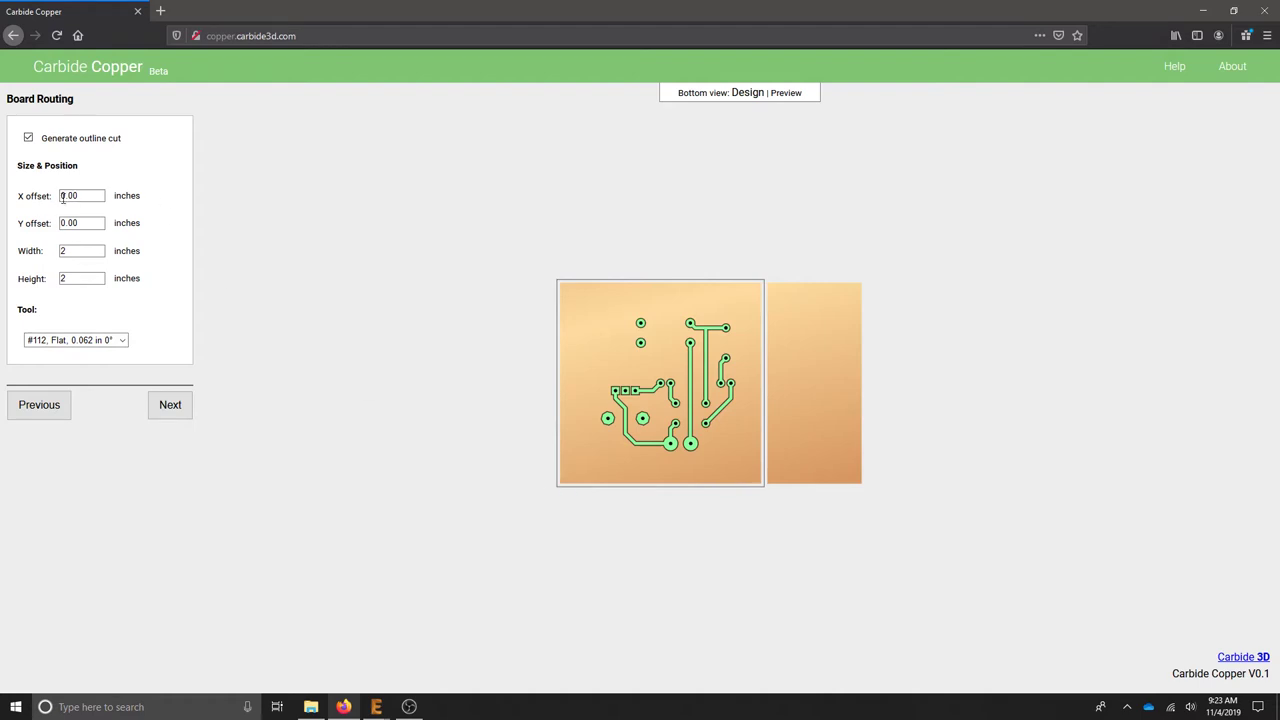
drag(99, 195, 21, 195)
key(BackSpace)
drag(88, 223, 34, 228)
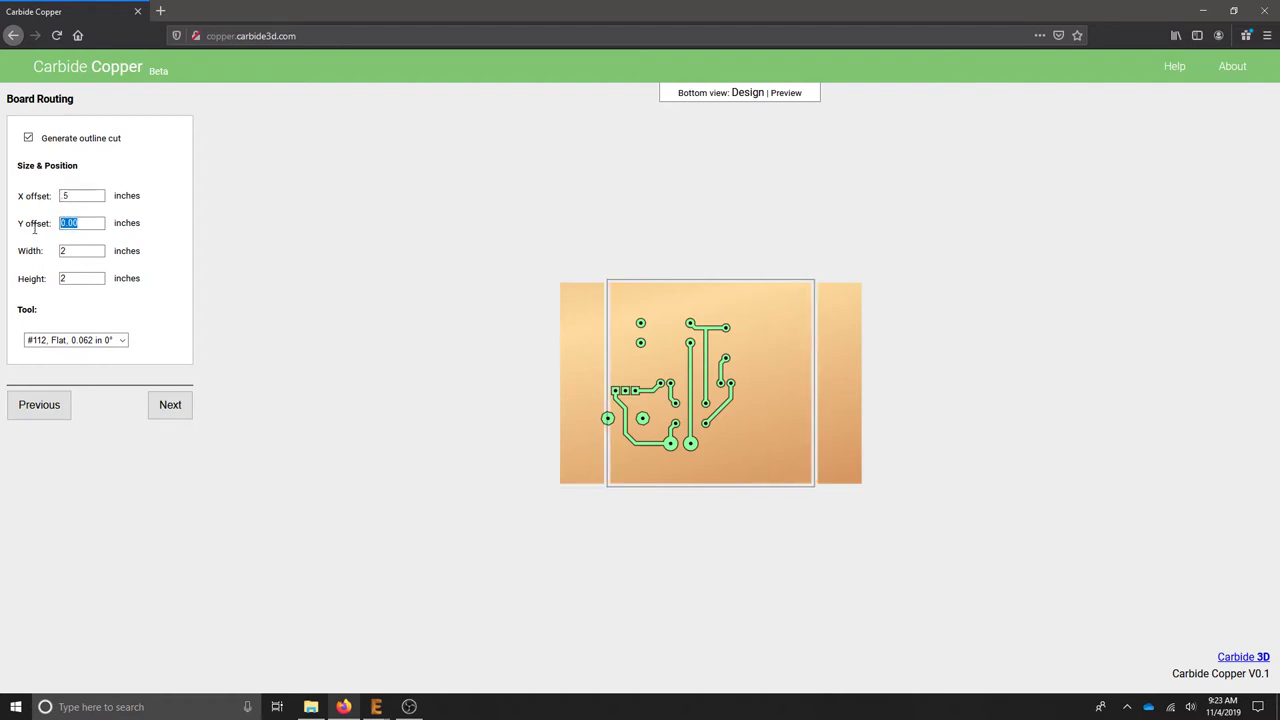
drag(92, 196, 6, 197)
drag(90, 223, 18, 228)
text(25)
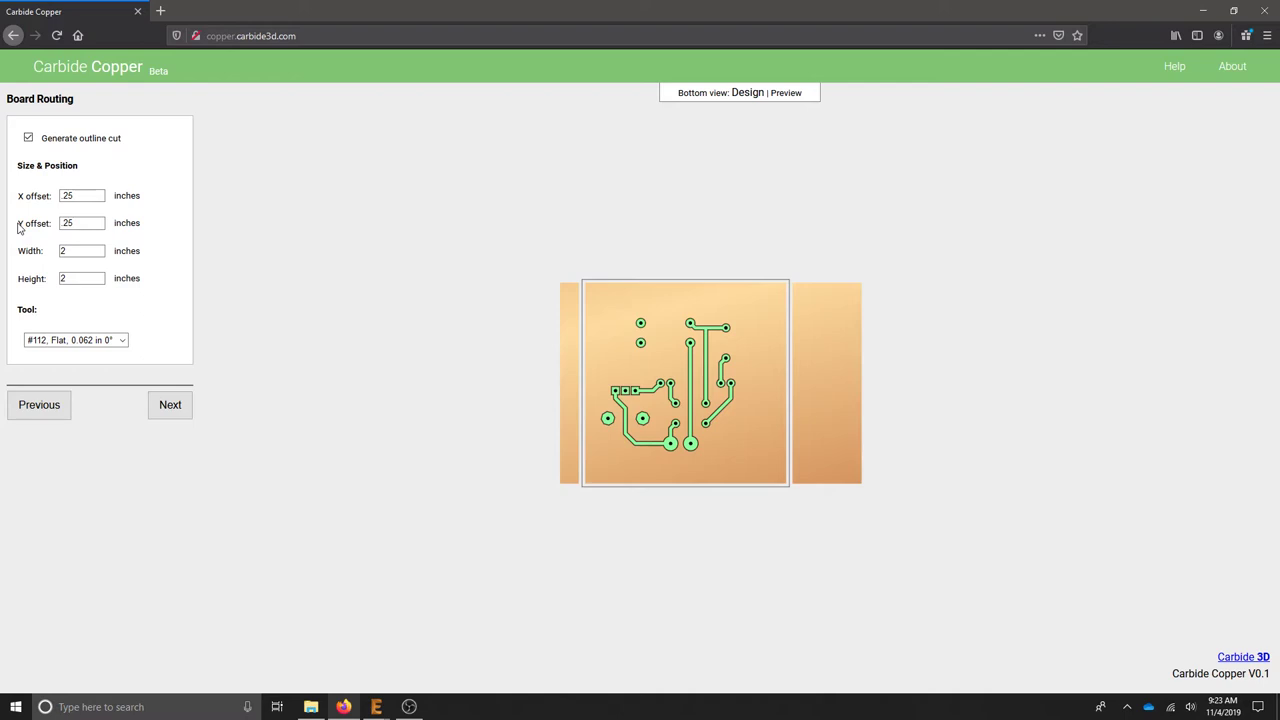
key(Tab)
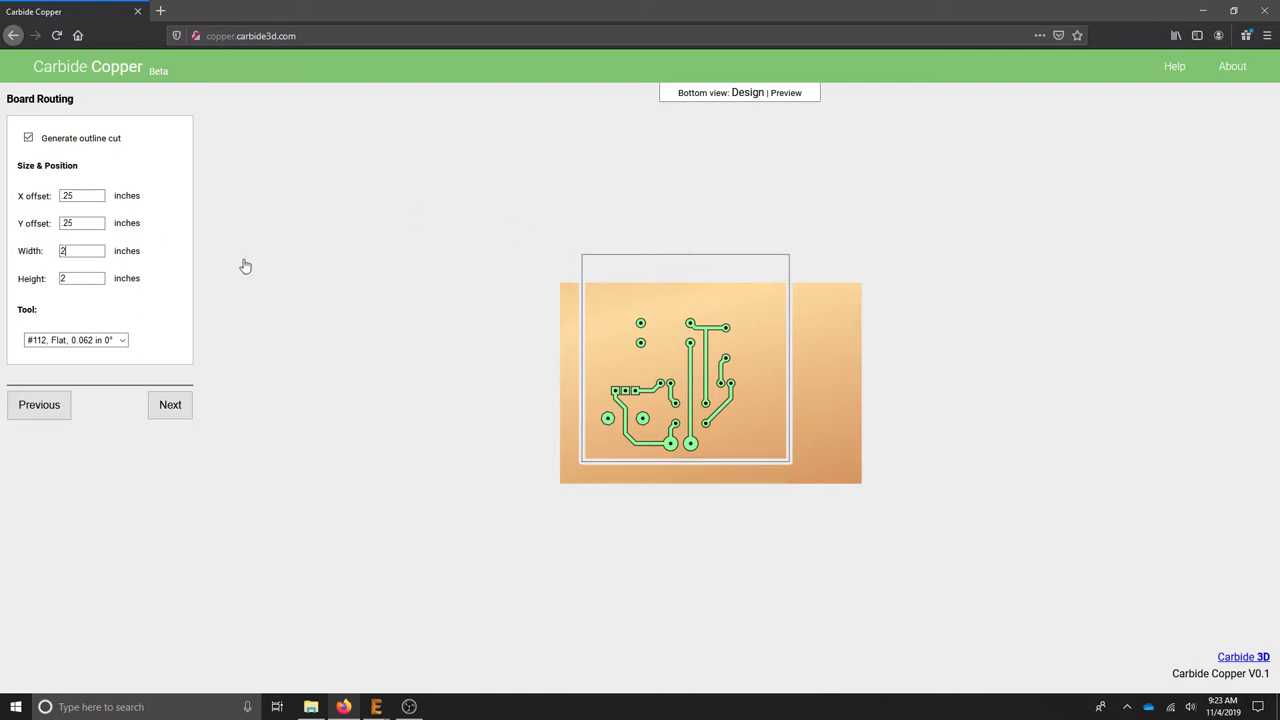
Step: Resize the outline cut to 1.8 wide by 1.5 high with tool #112, then continue
click(82, 279)
drag(80, 281, 29, 279)
double_click(92, 251)
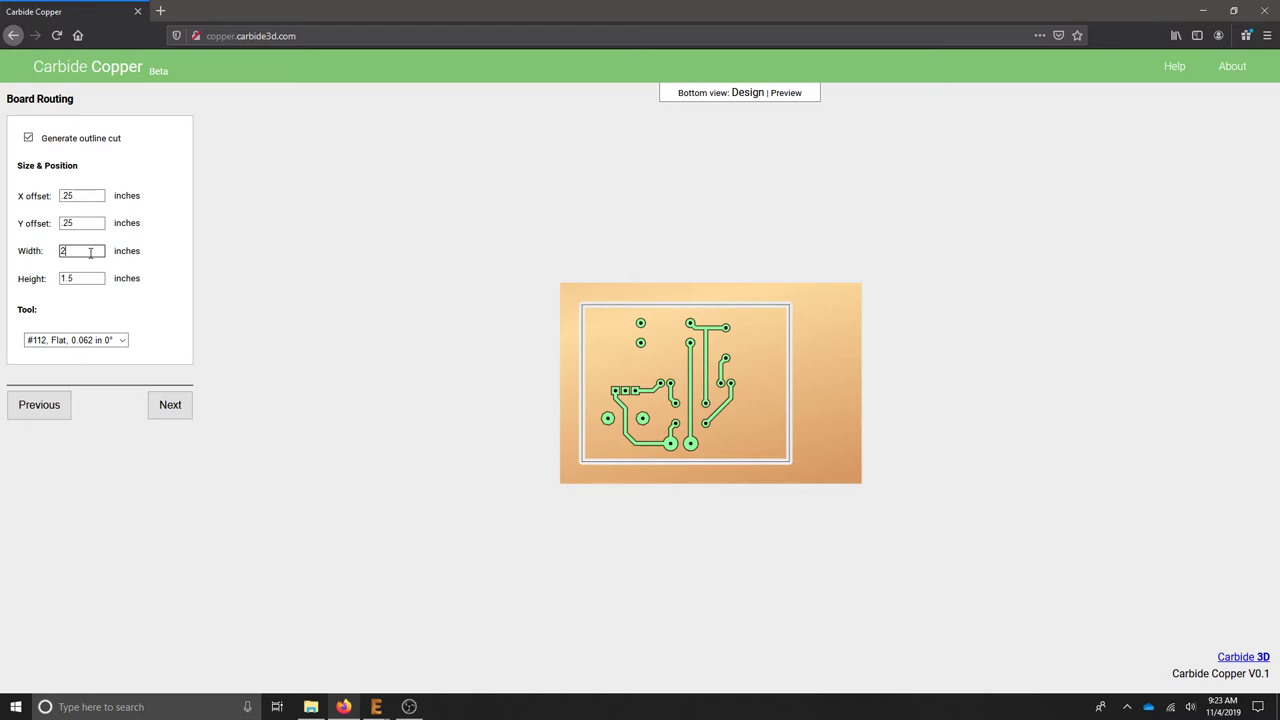
double_click(63, 251)
click(95, 278)
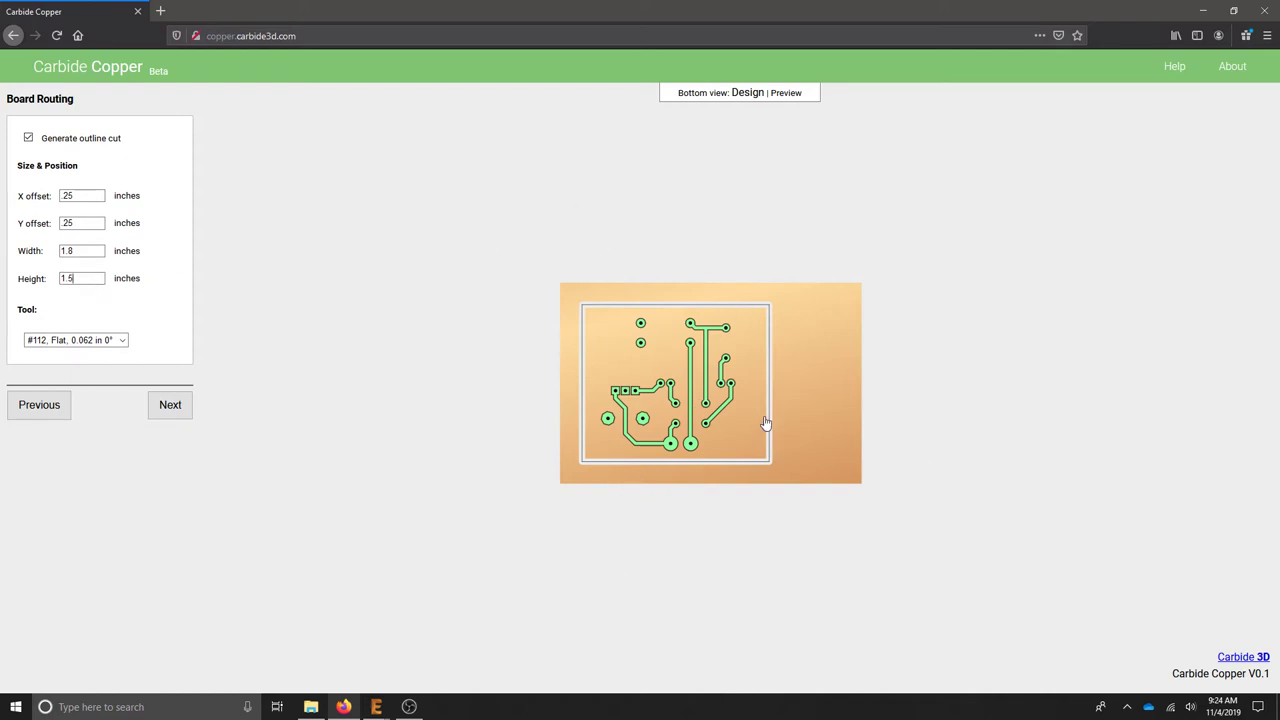
click(122, 343)
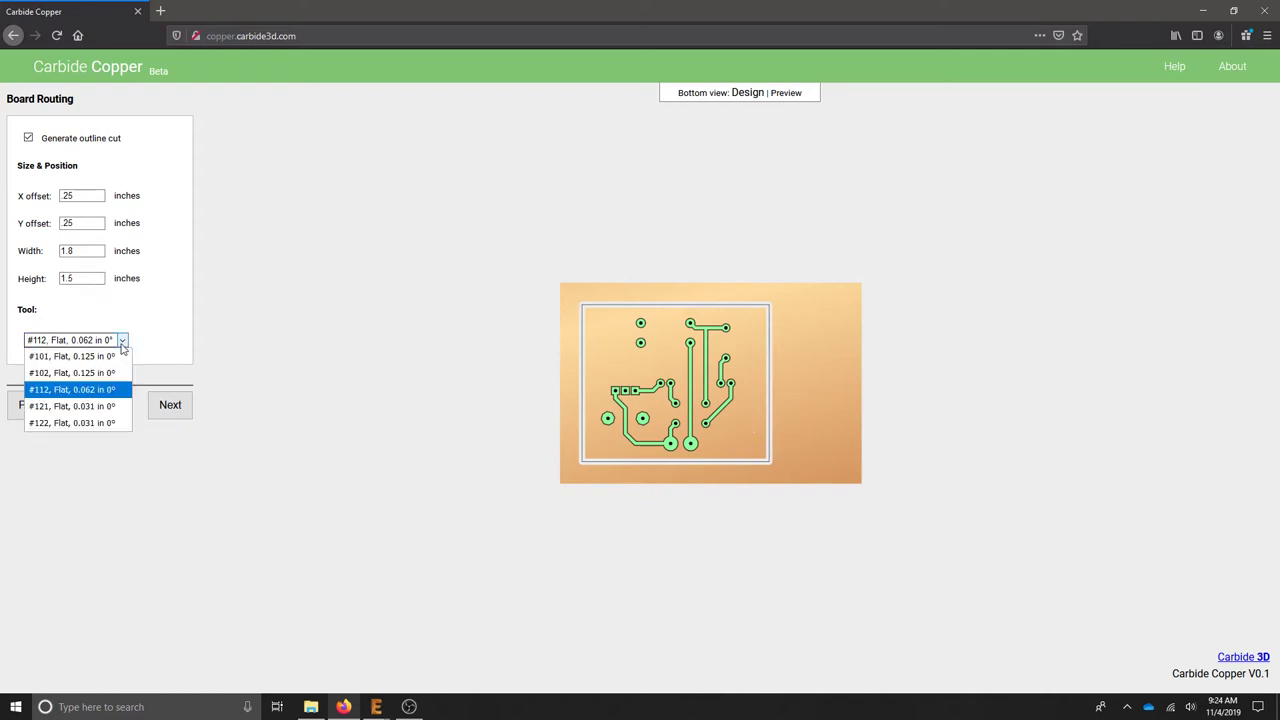
click(92, 392)
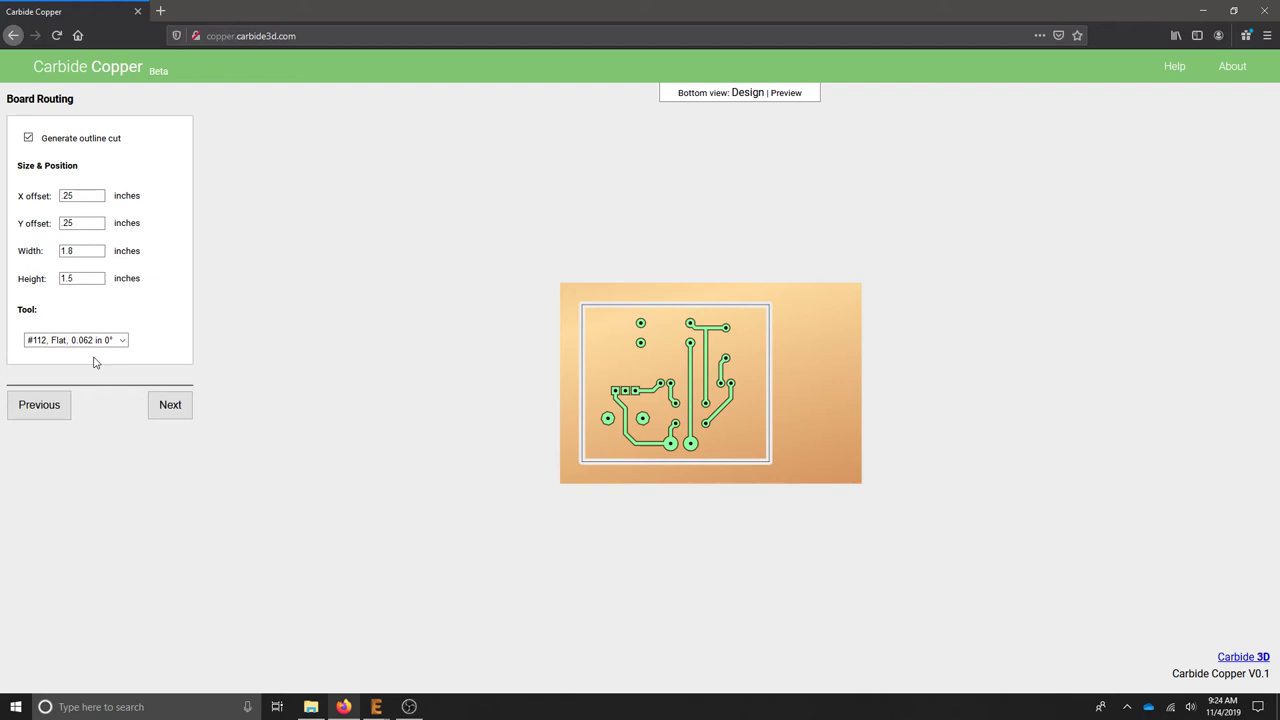
click(170, 405)
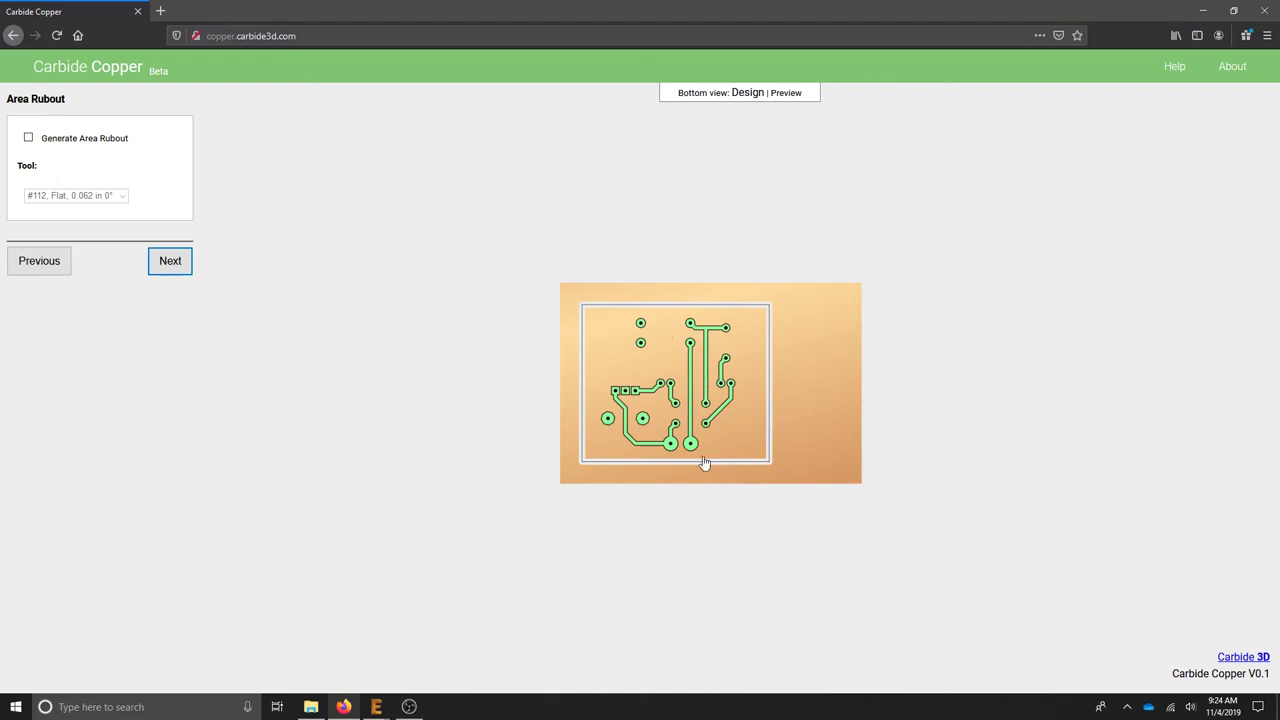
Step: Preview area rubout, leave it unchecked, and continue to G-code Output
click(28, 138)
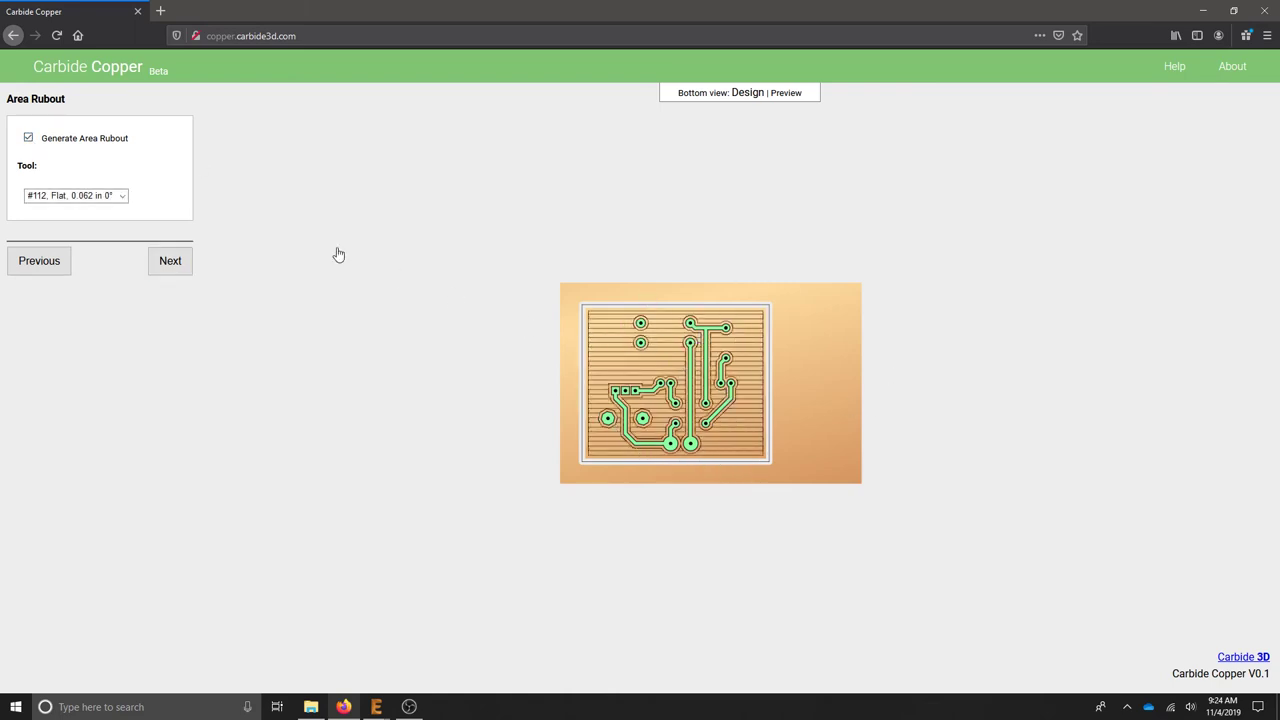
click(28, 139)
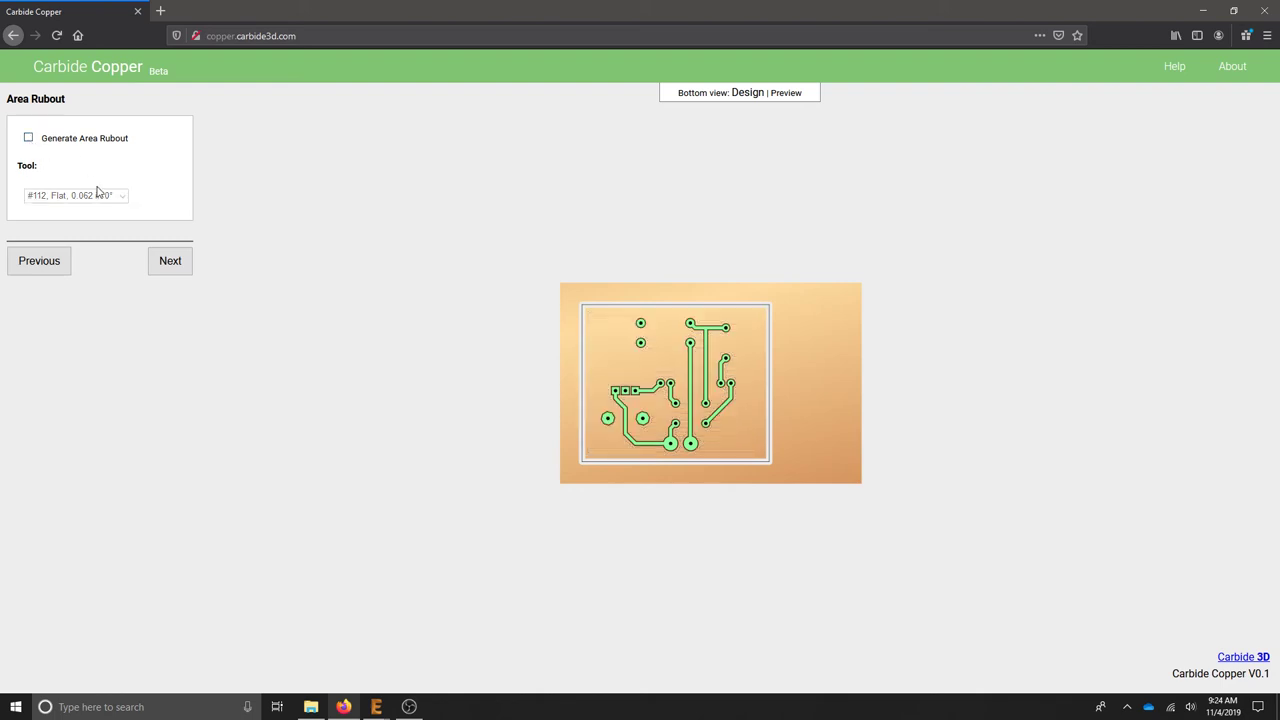
click(168, 263)
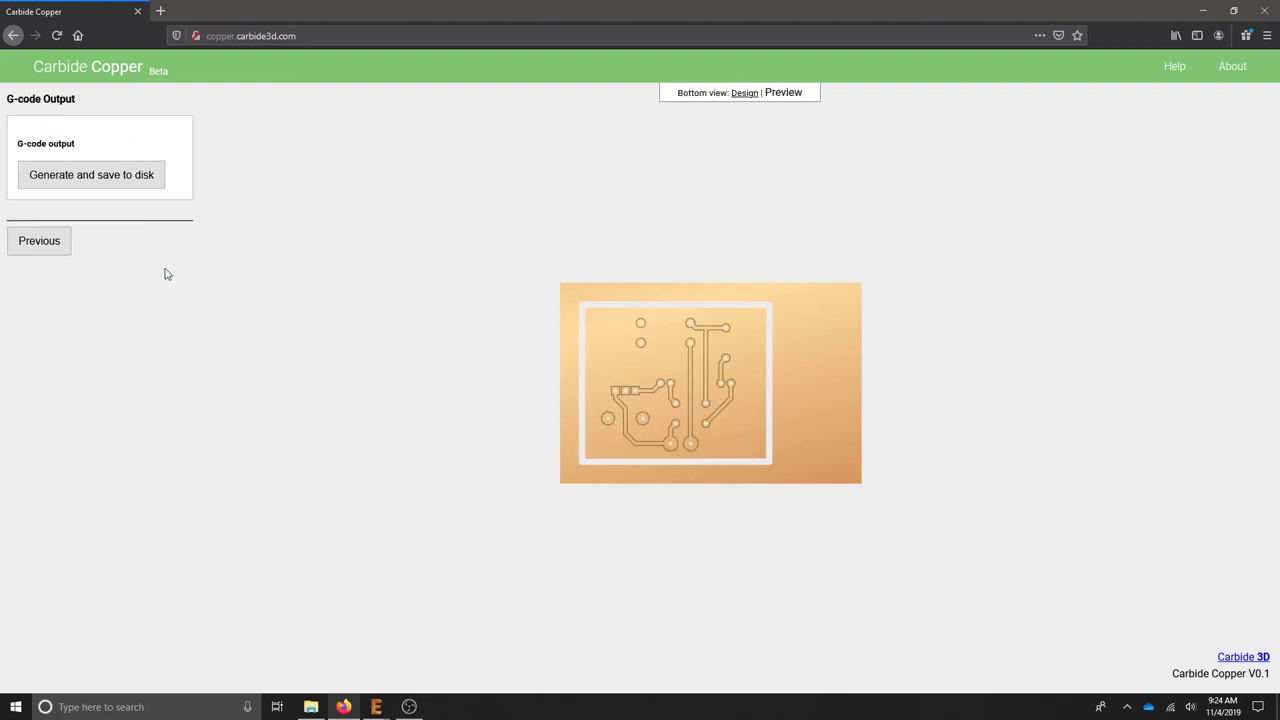
Step: Generate the copper.nc G-code and save it to the Desktop under a new file name
click(117, 186)
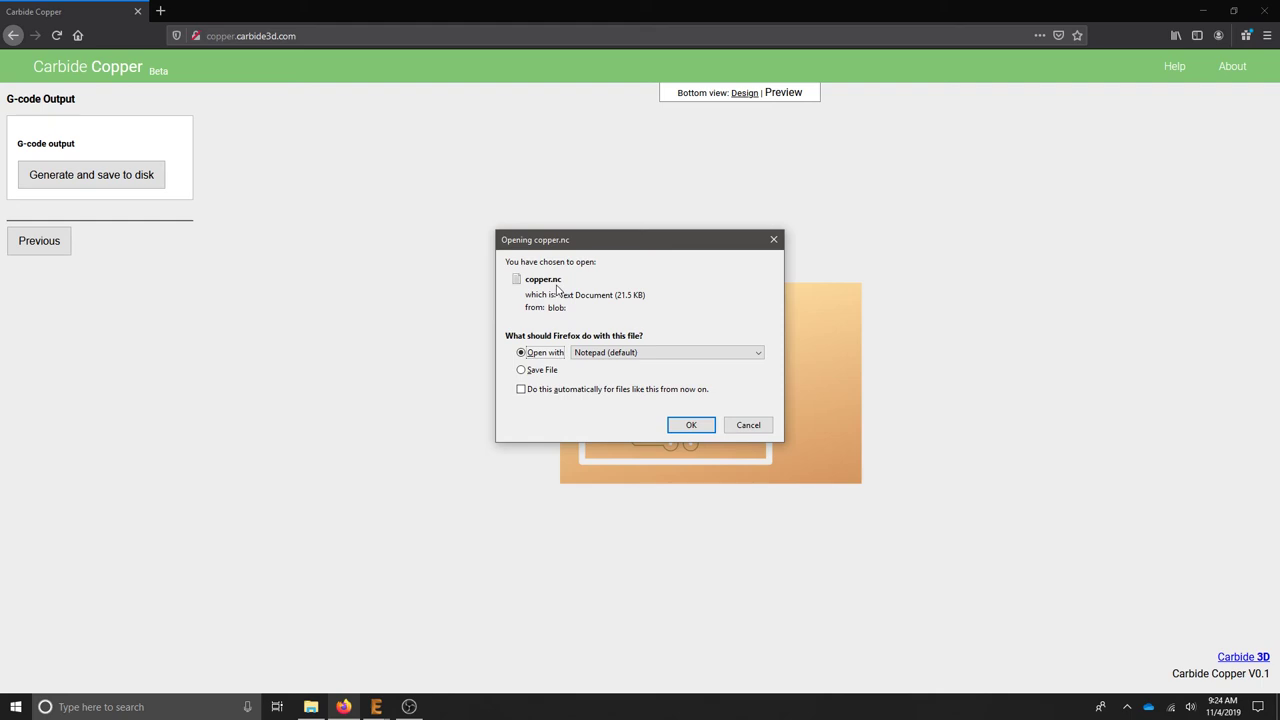
click(553, 372)
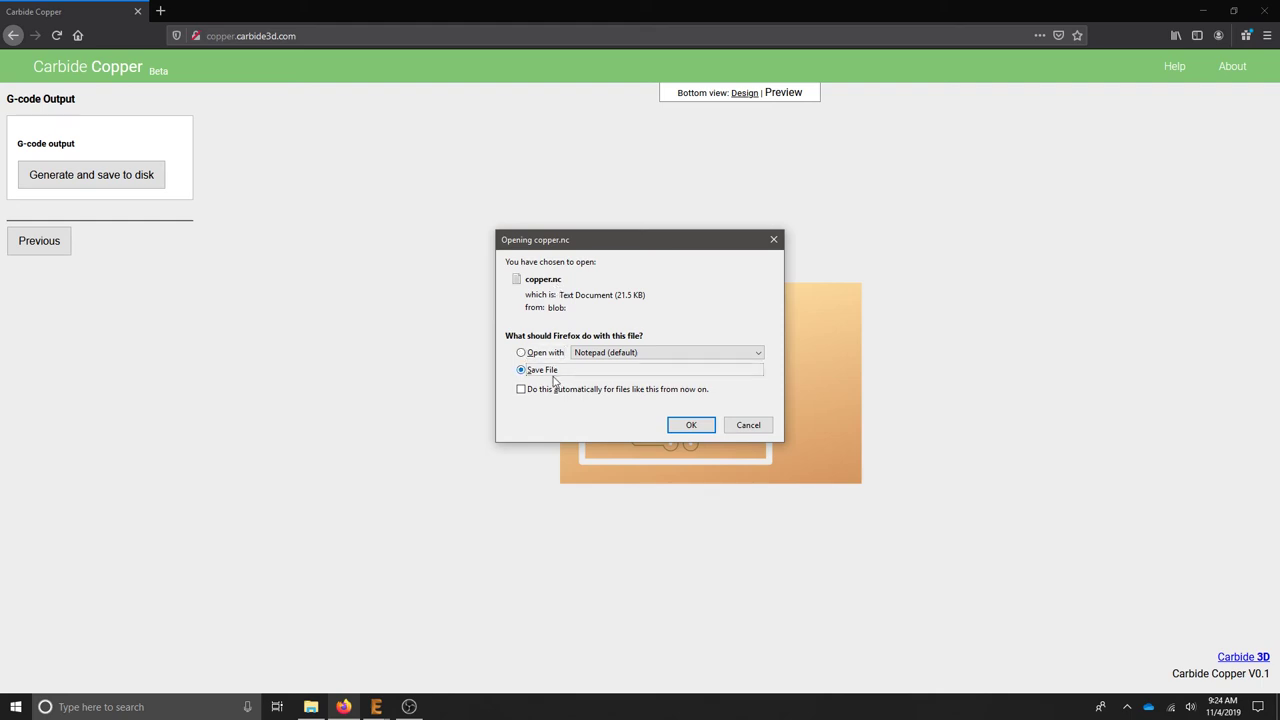
click(690, 426)
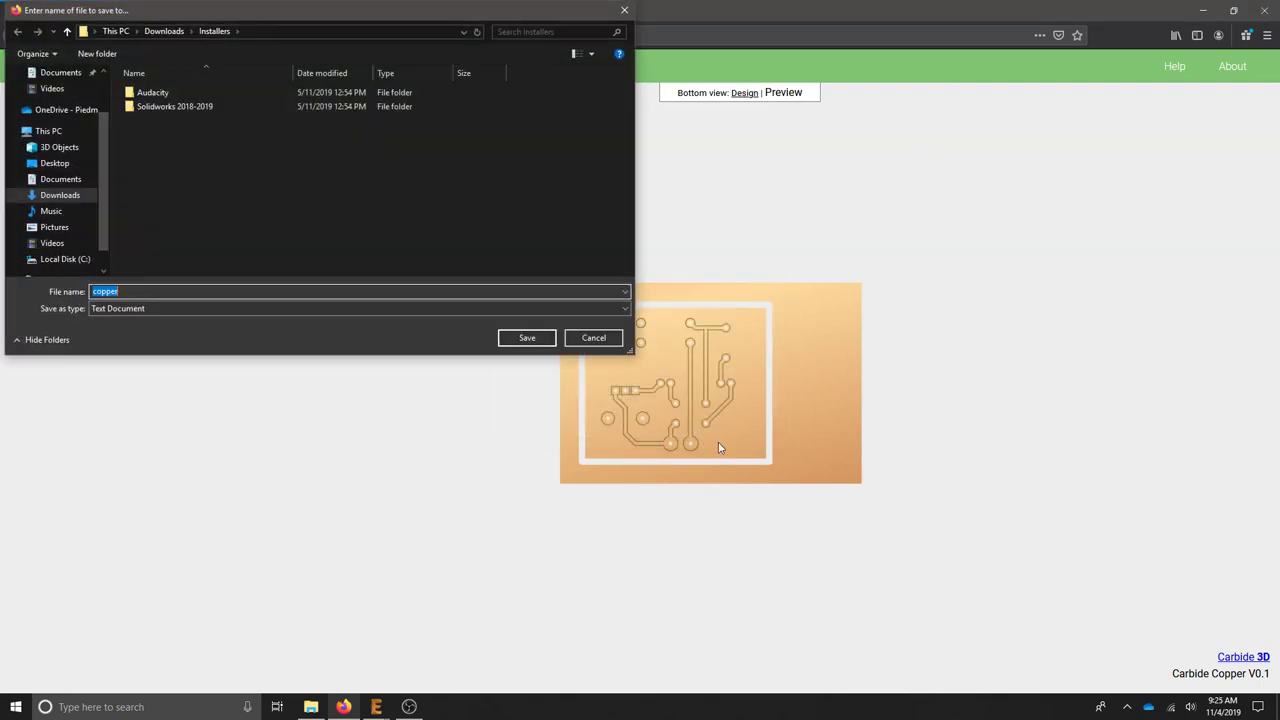
click(57, 163)
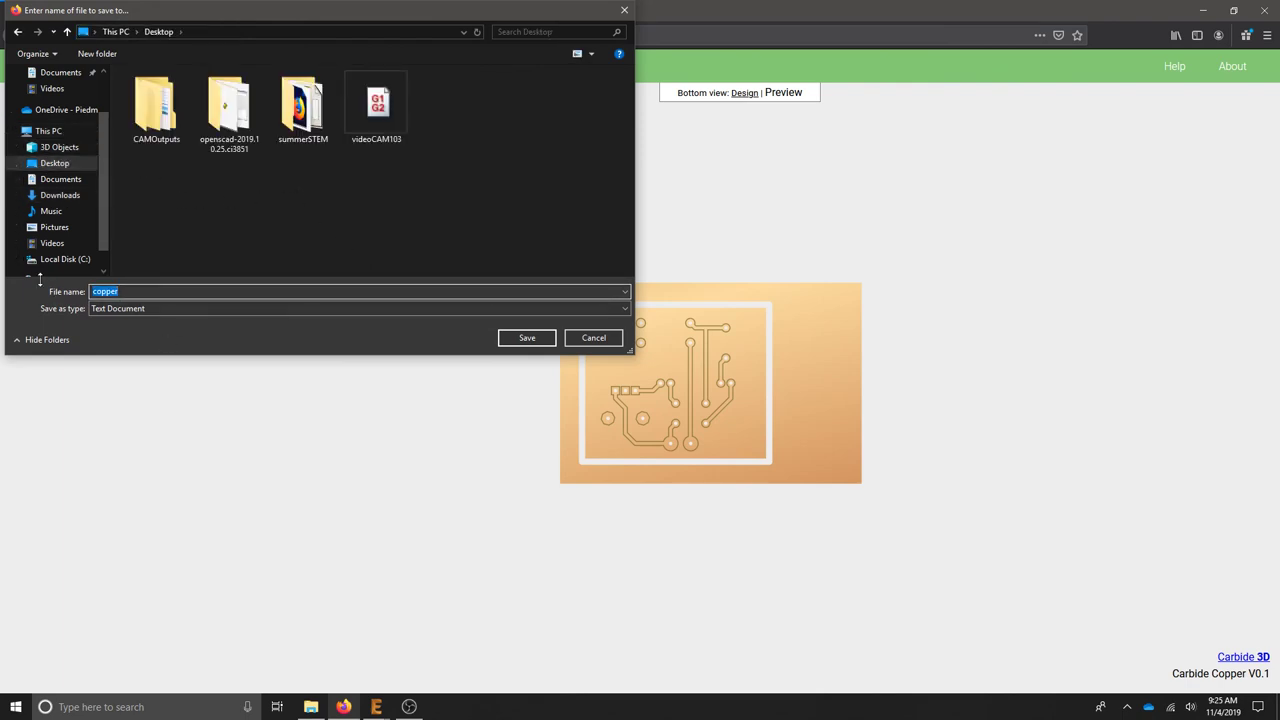
text(ebredderCAM.)
click(545, 337)
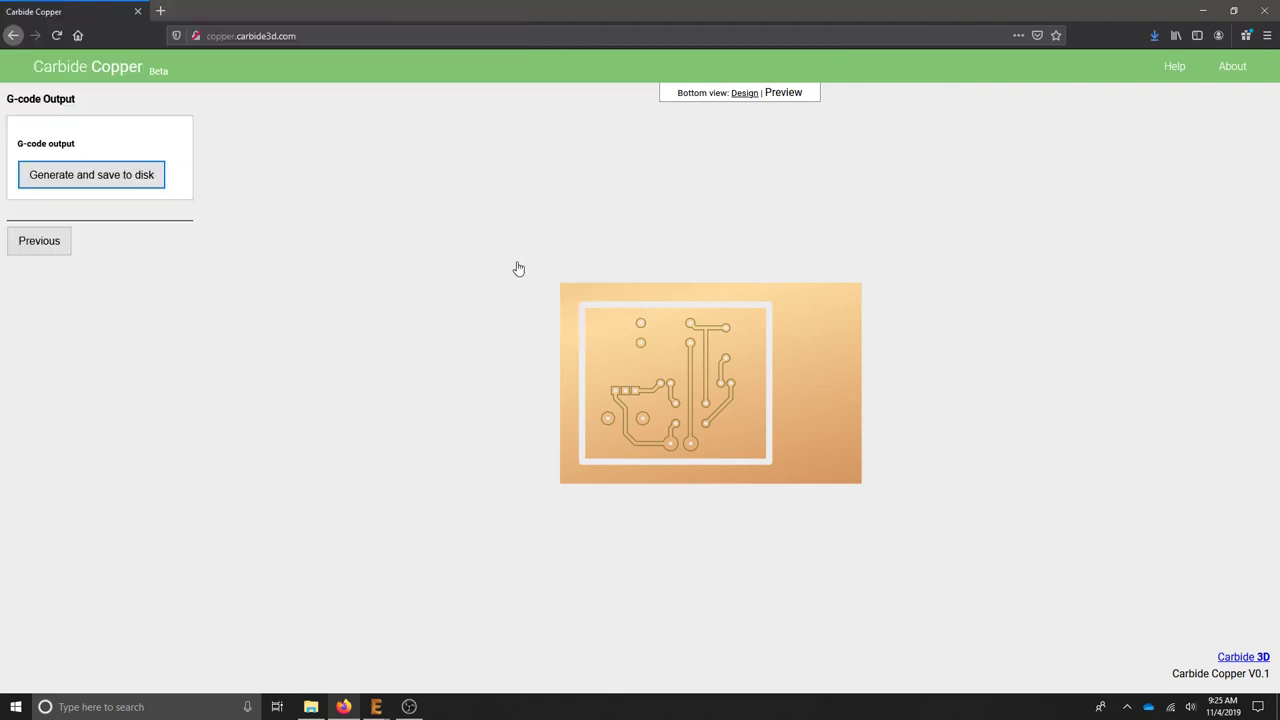